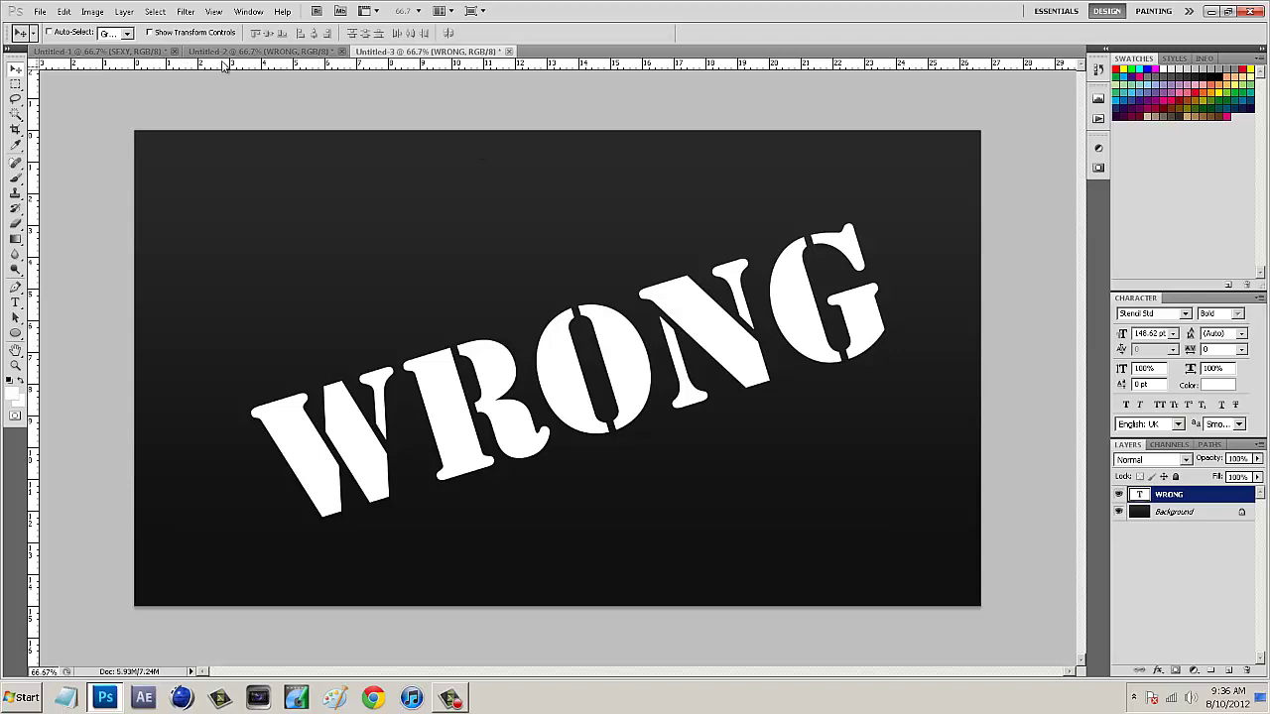
# Switch from the Untitled-2 WRONG example to the Untitled-1 document with the SEXY stencil text
pyautogui.click(272, 52)
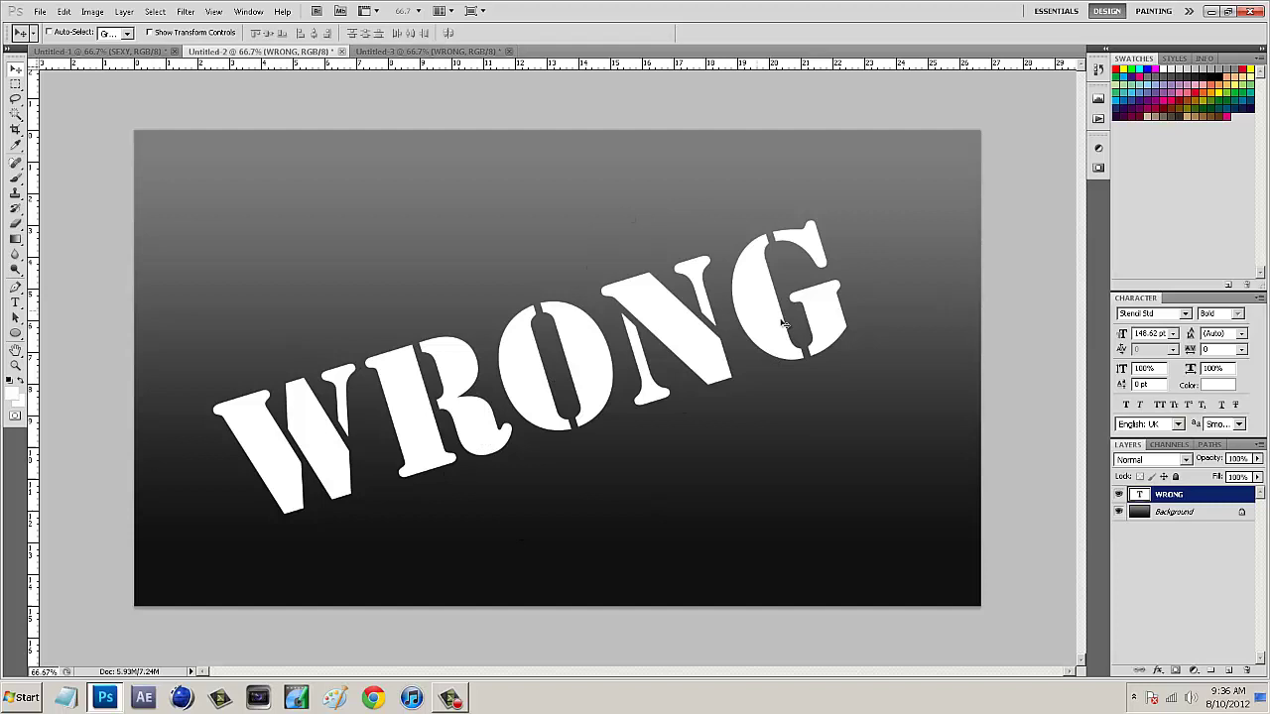
pyautogui.click(55, 51)
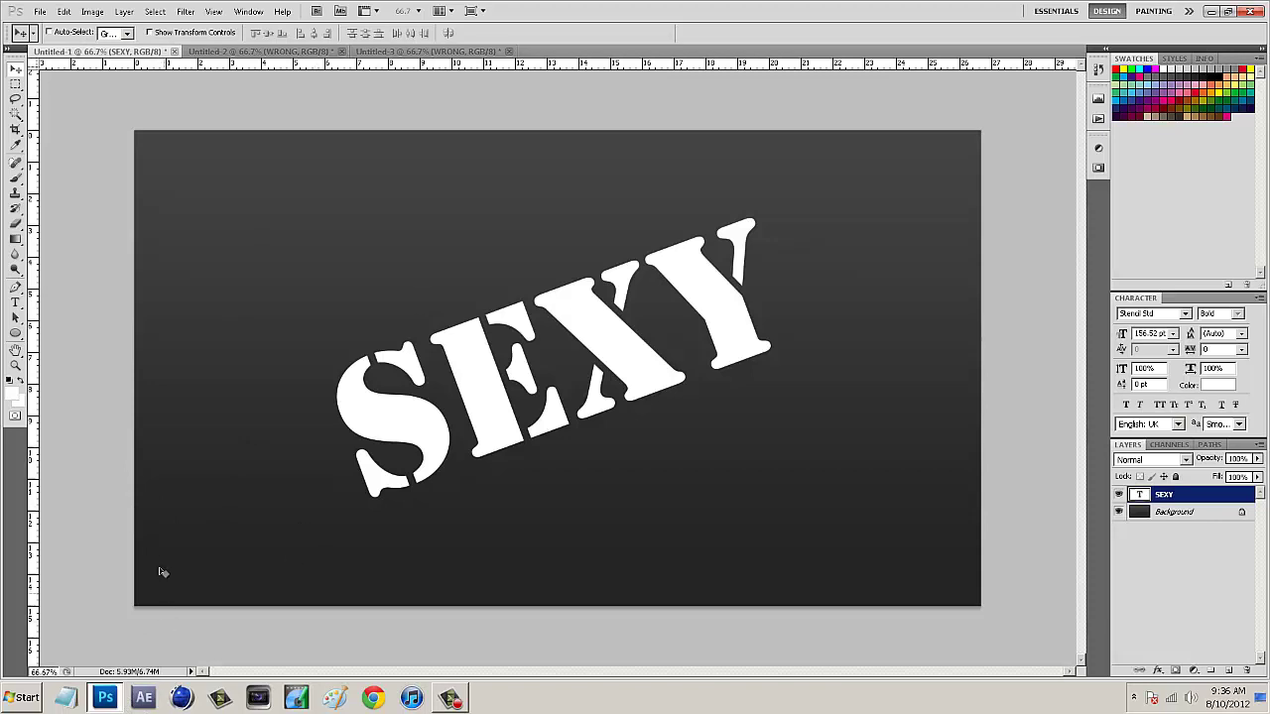
# Create a new white 1920×1080 Full HD document
pyautogui.click(40, 12)
pyautogui.click(50, 27)
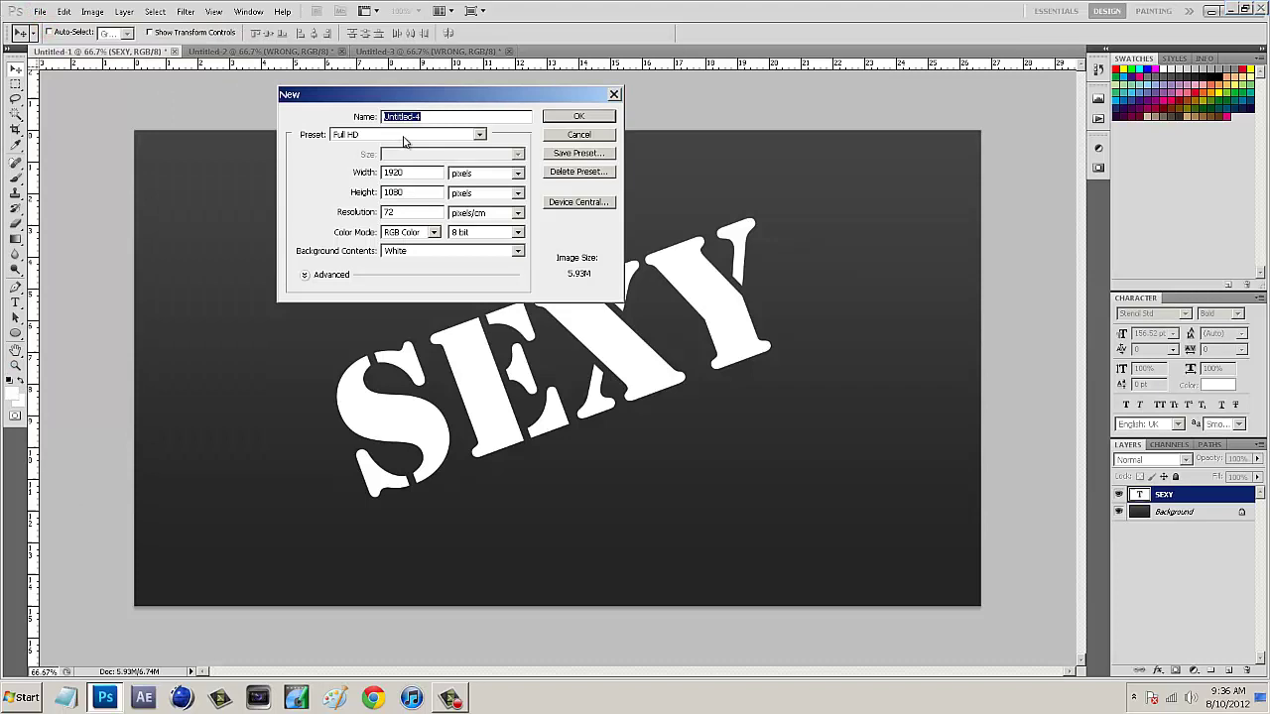
pyautogui.click(578, 117)
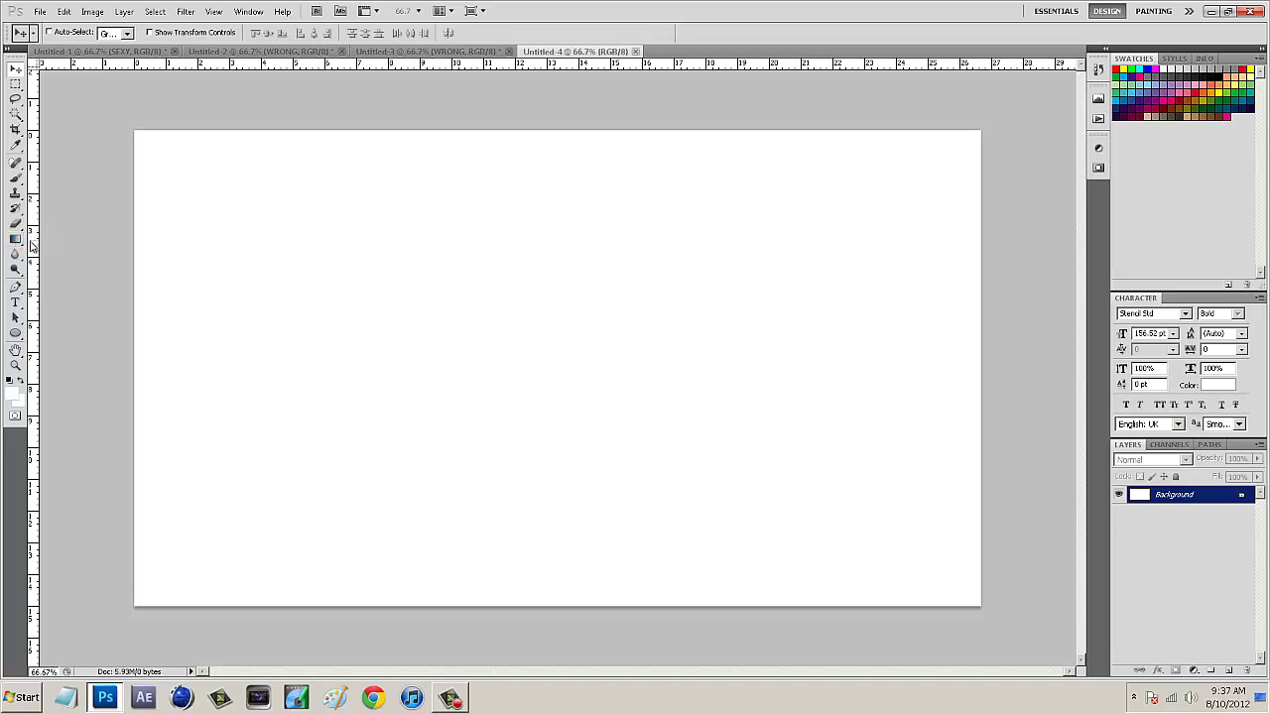
# Select the Gradient Tool and show its gradient presets
pyautogui.click(19, 246)
pyautogui.rightClick(20, 246)
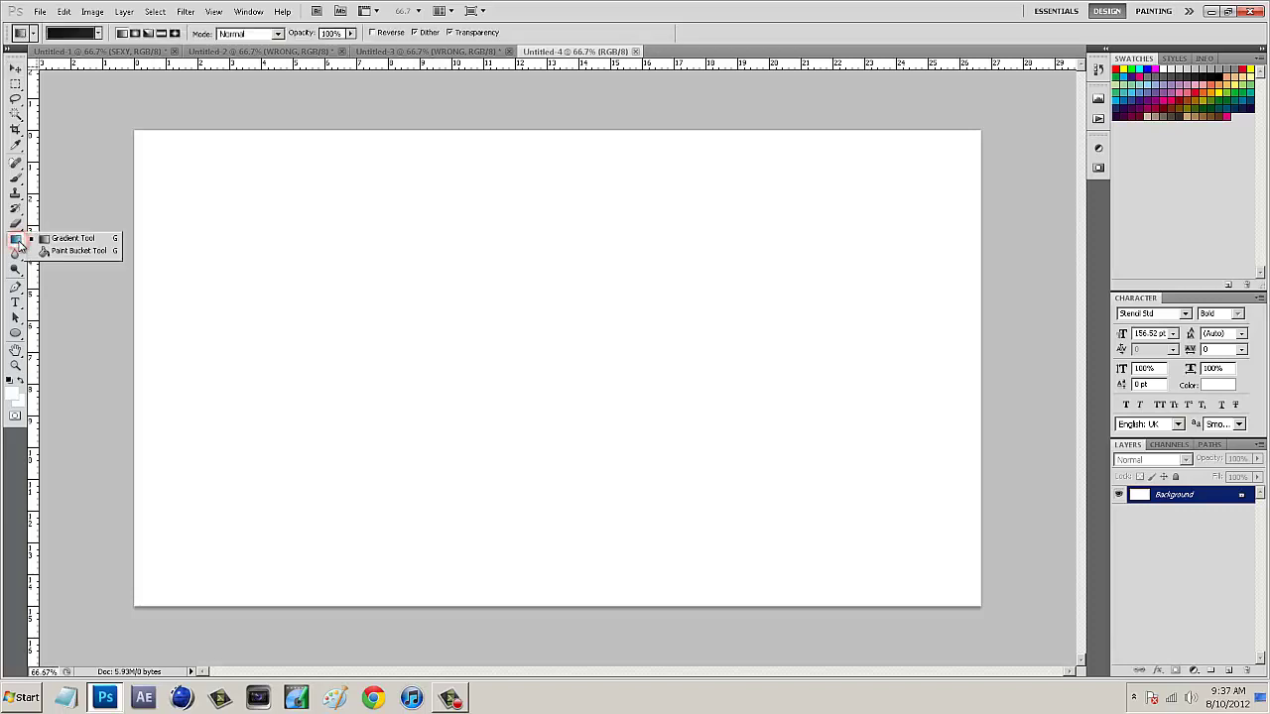
pyautogui.click(82, 241)
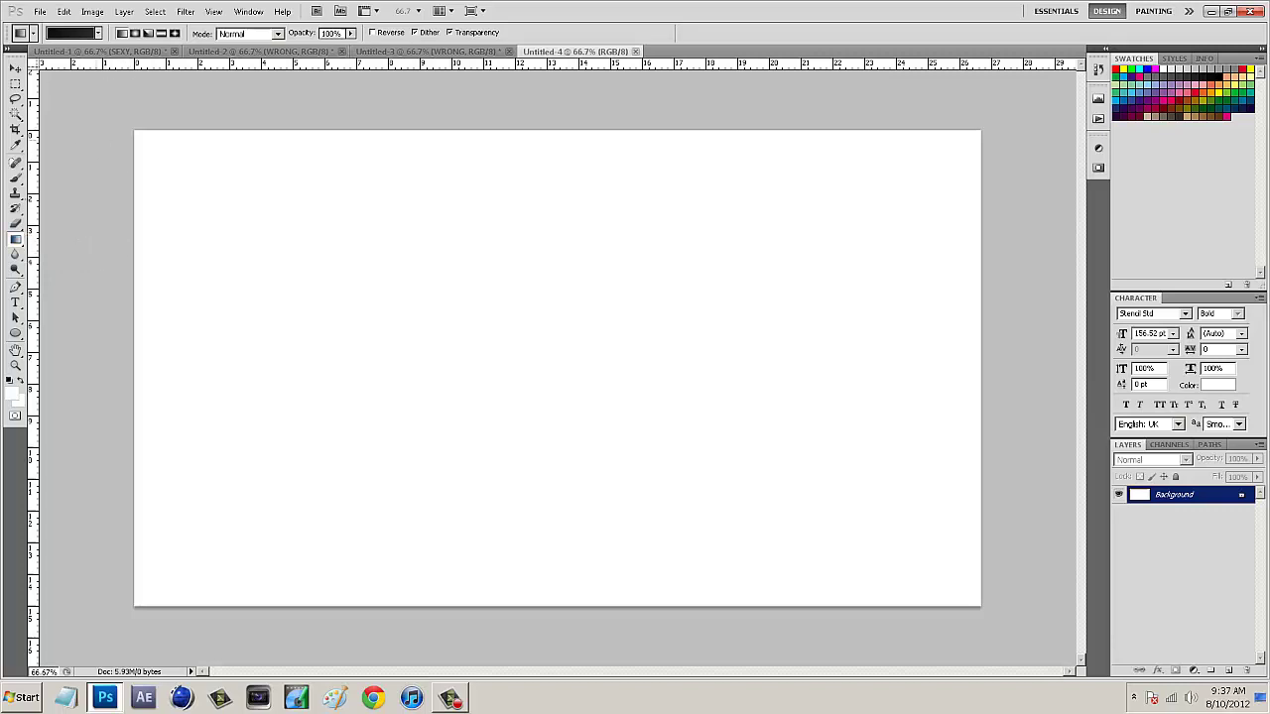
pyautogui.click(99, 33)
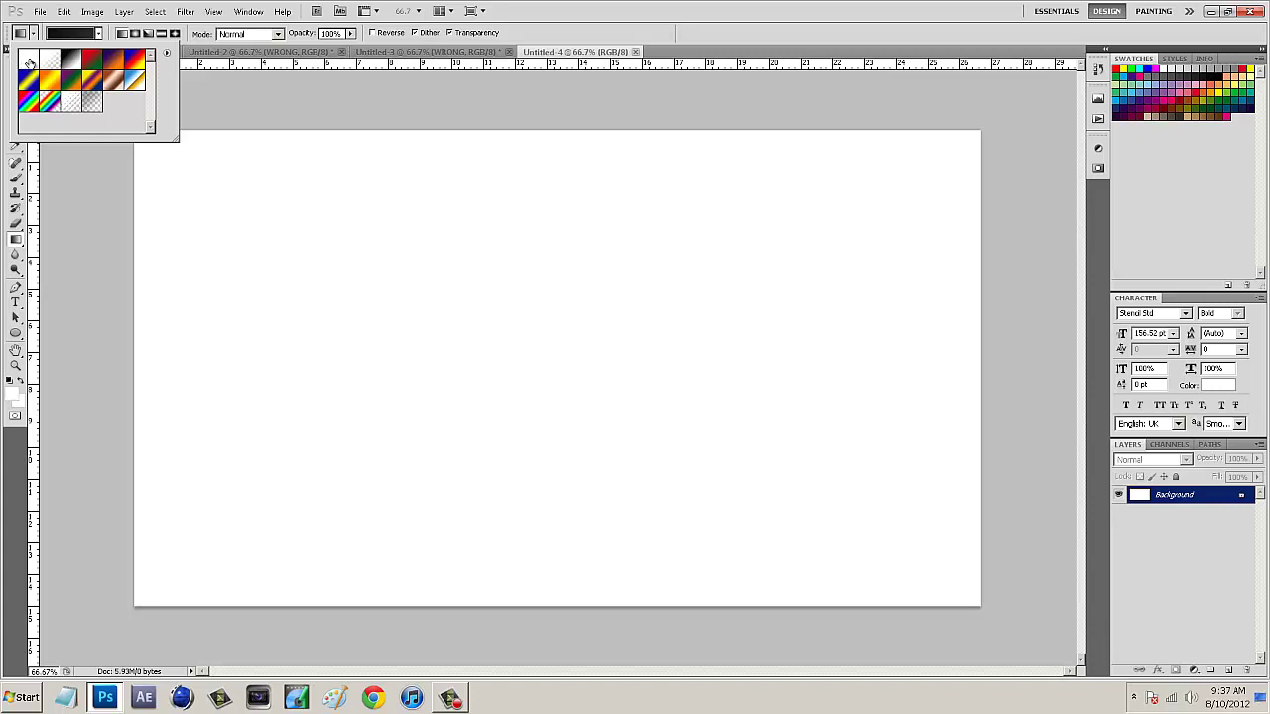
# Pick the first gradient preset and set its left stop to dark grey #323232
pyautogui.click(29, 62)
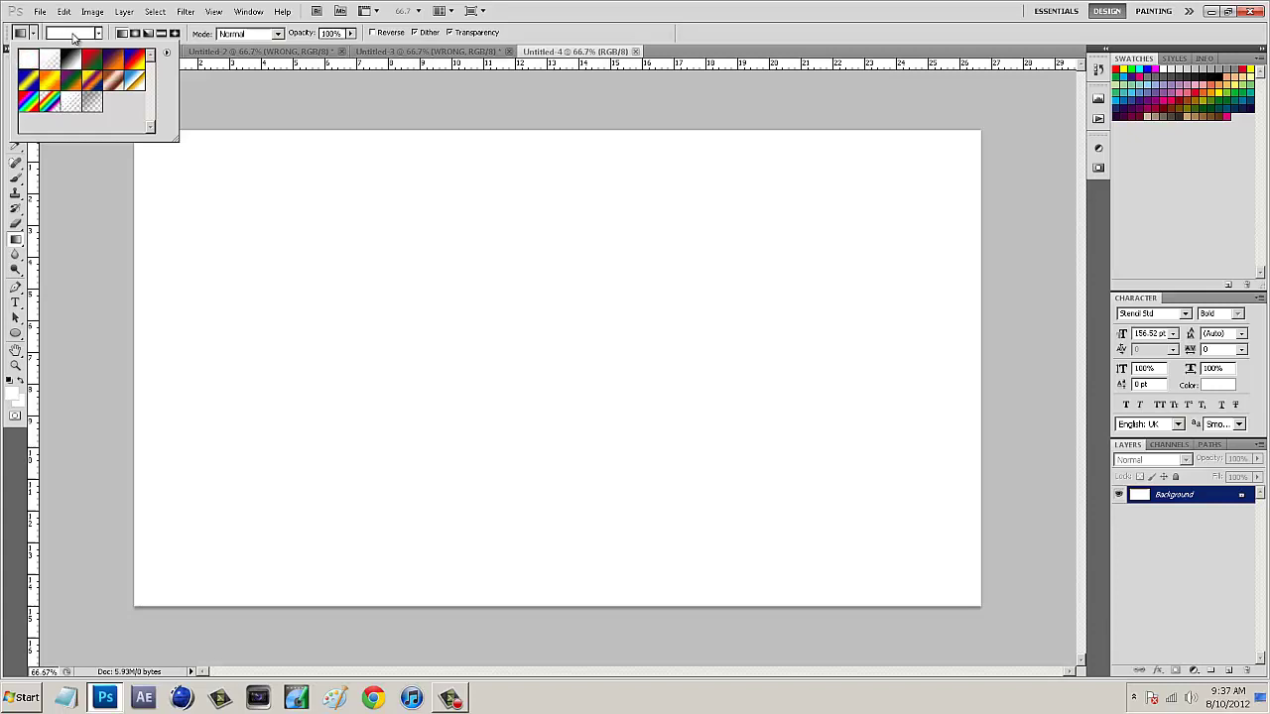
pyautogui.click(74, 35)
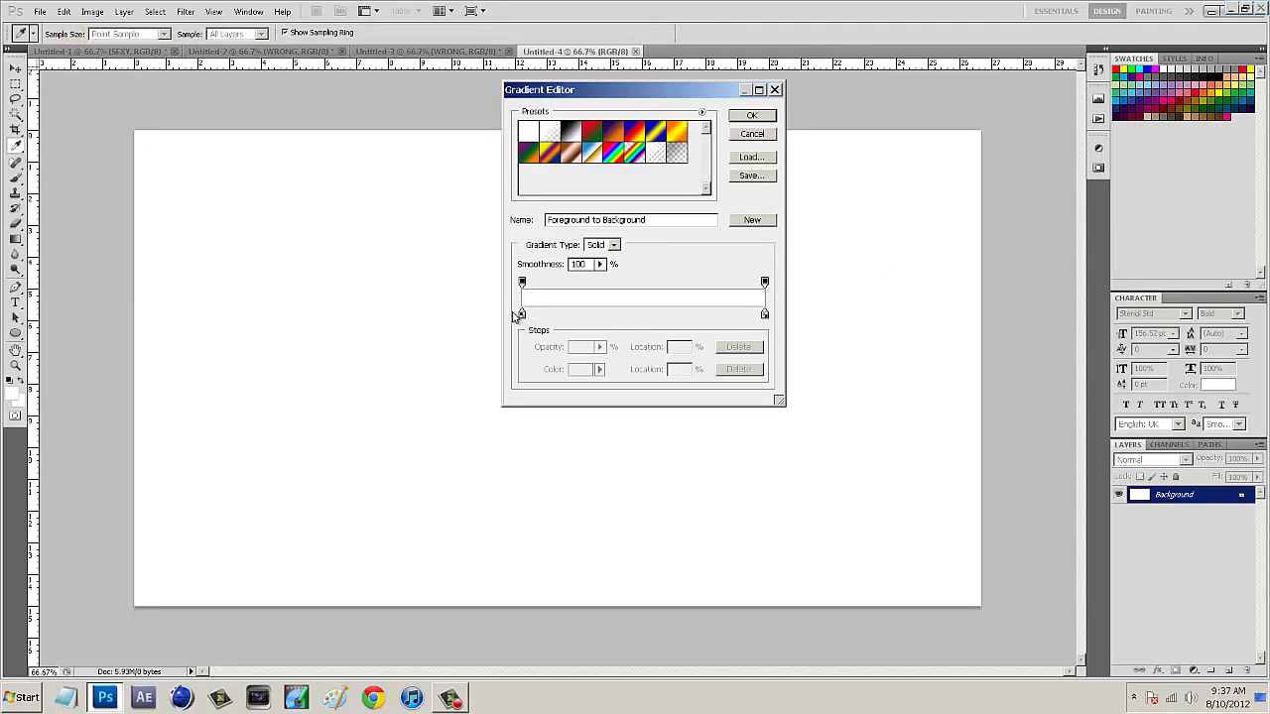
pyautogui.doubleClick(522, 315)
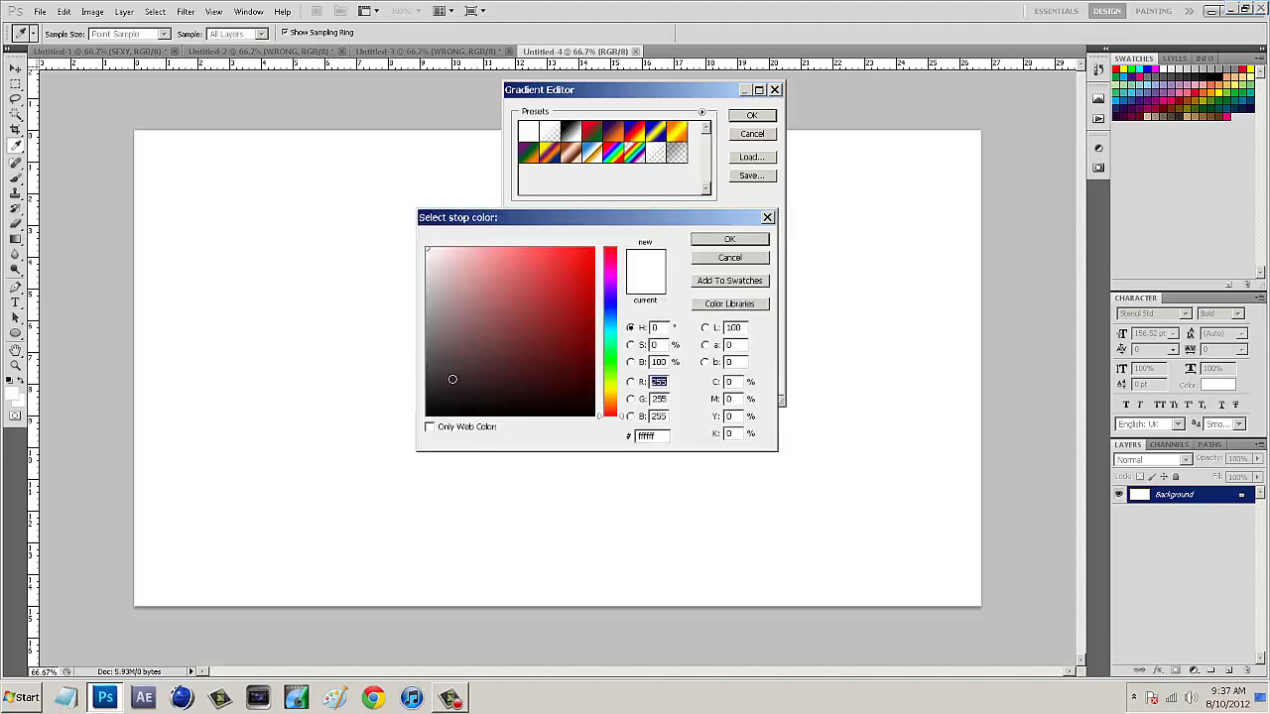
pyautogui.click(451, 379)
pyautogui.moveTo(452, 379)
pyautogui.mouseDown()
pyautogui.moveTo(362, 388)
pyautogui.moveTo(354, 368)
pyautogui.moveTo(337, 380)
pyautogui.mouseUp()
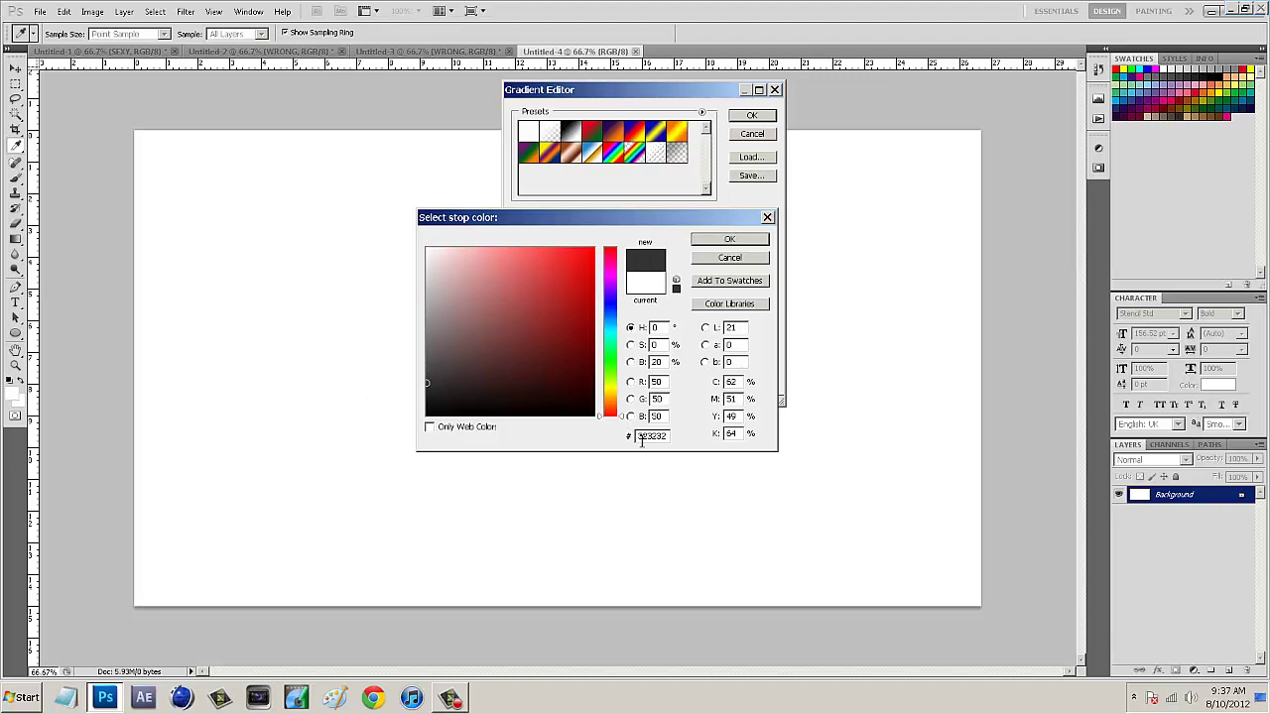
pyautogui.click(729, 241)
# Set the right stop to #464646 and fill the canvas bottom to top
pyautogui.doubleClick(764, 315)
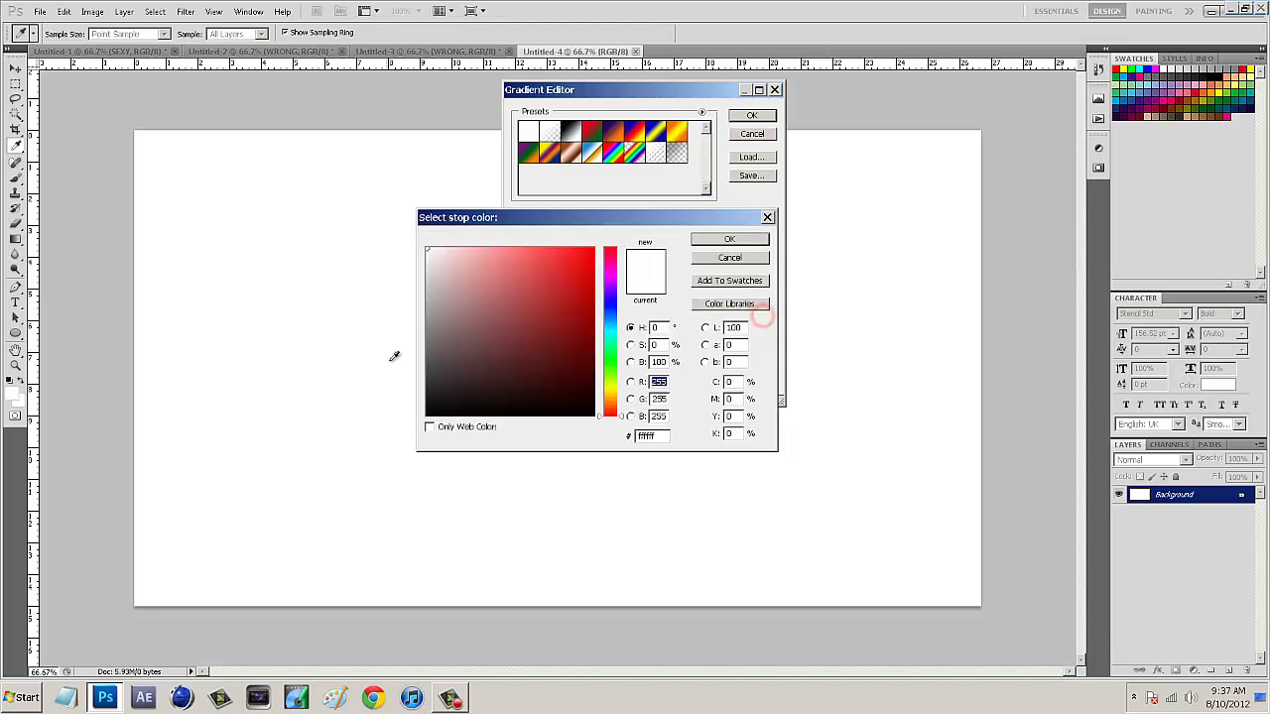
pyautogui.moveTo(422, 375)
pyautogui.mouseDown()
pyautogui.moveTo(437, 380)
pyautogui.moveTo(405, 367)
pyautogui.mouseUp()
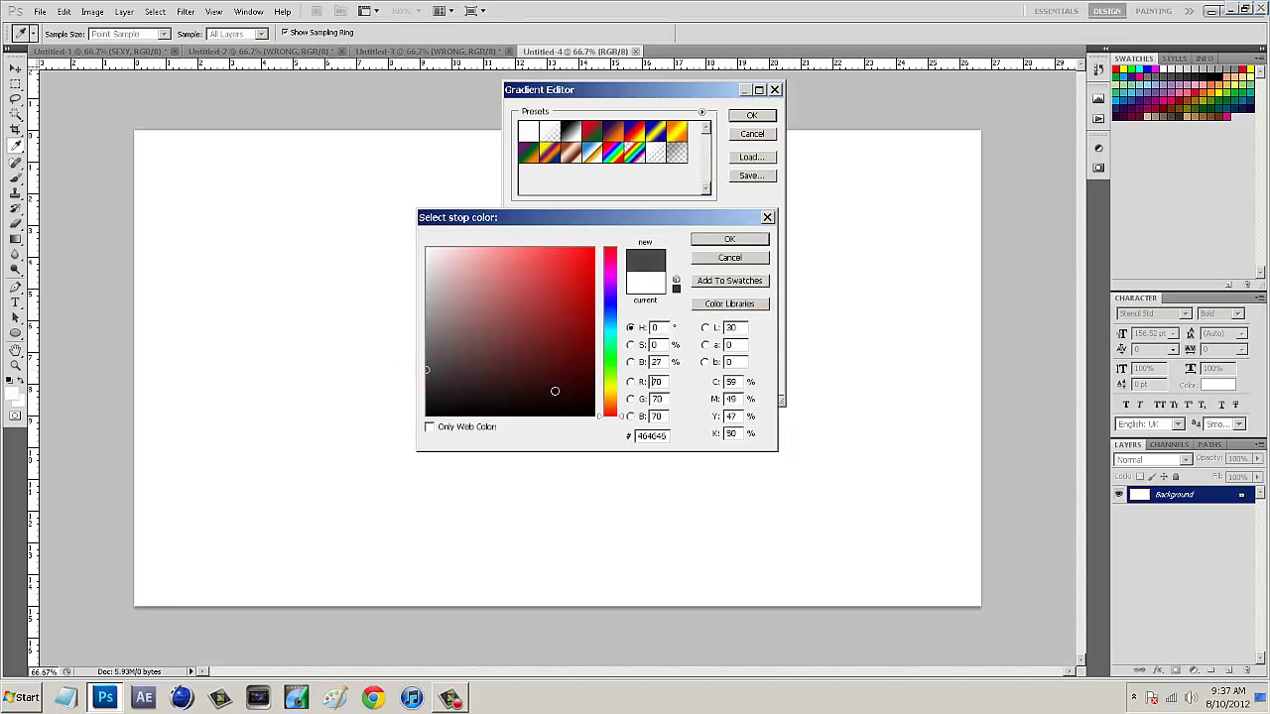
pyautogui.click(730, 241)
pyautogui.click(753, 116)
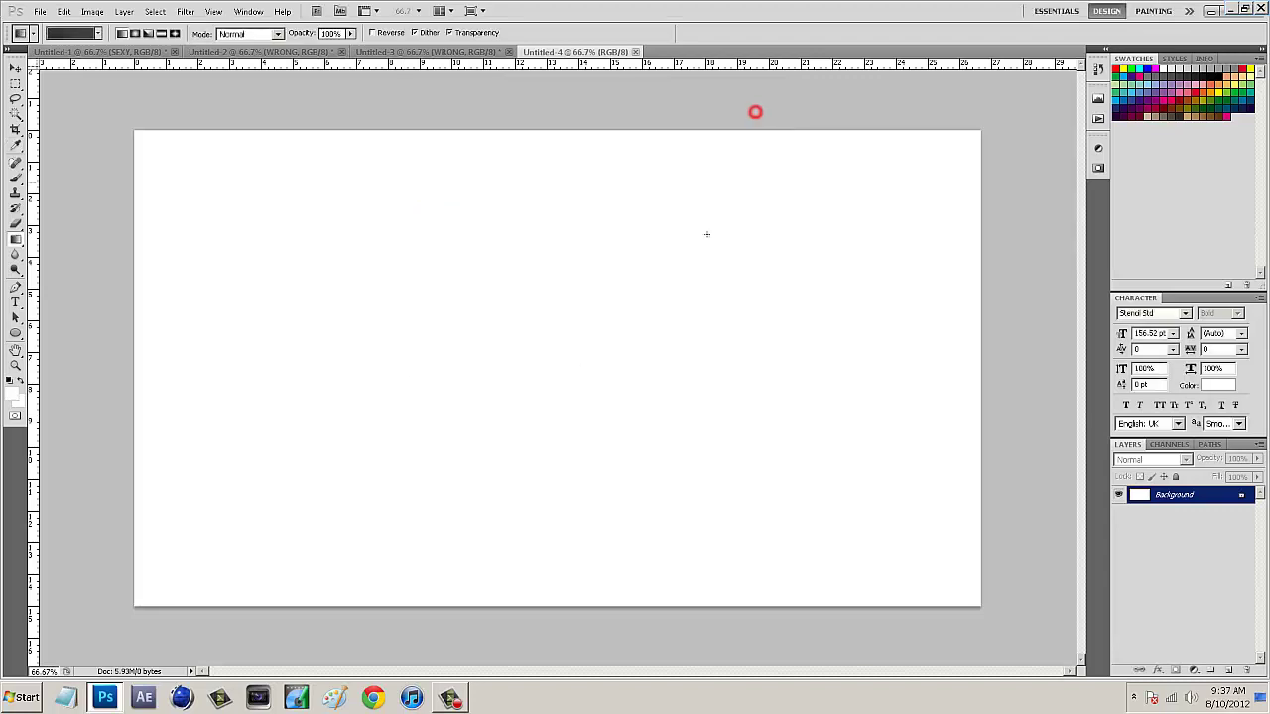
pyautogui.moveTo(510, 586); pyautogui.dragTo(509, 148)
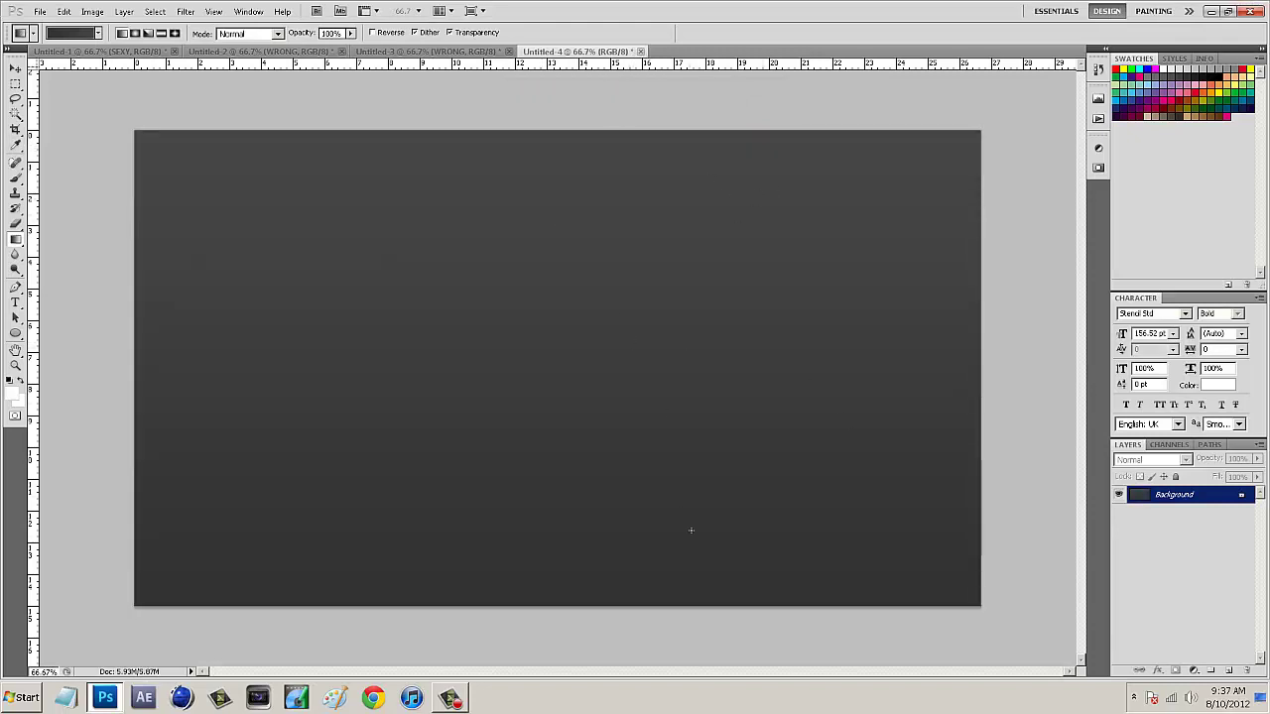
# Lighten the right gradient stop to #4d4d4d and redraw the gradient from bottom to top
pyautogui.click(69, 32)
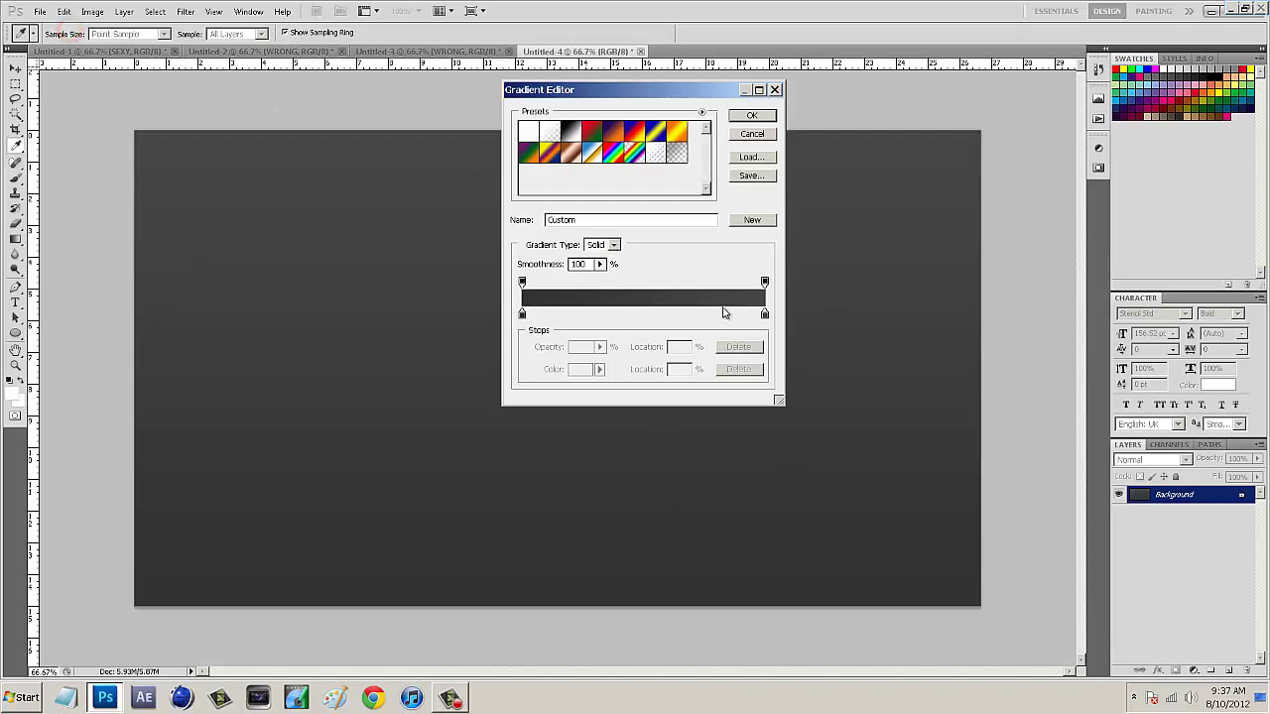
pyautogui.doubleClick(764, 316)
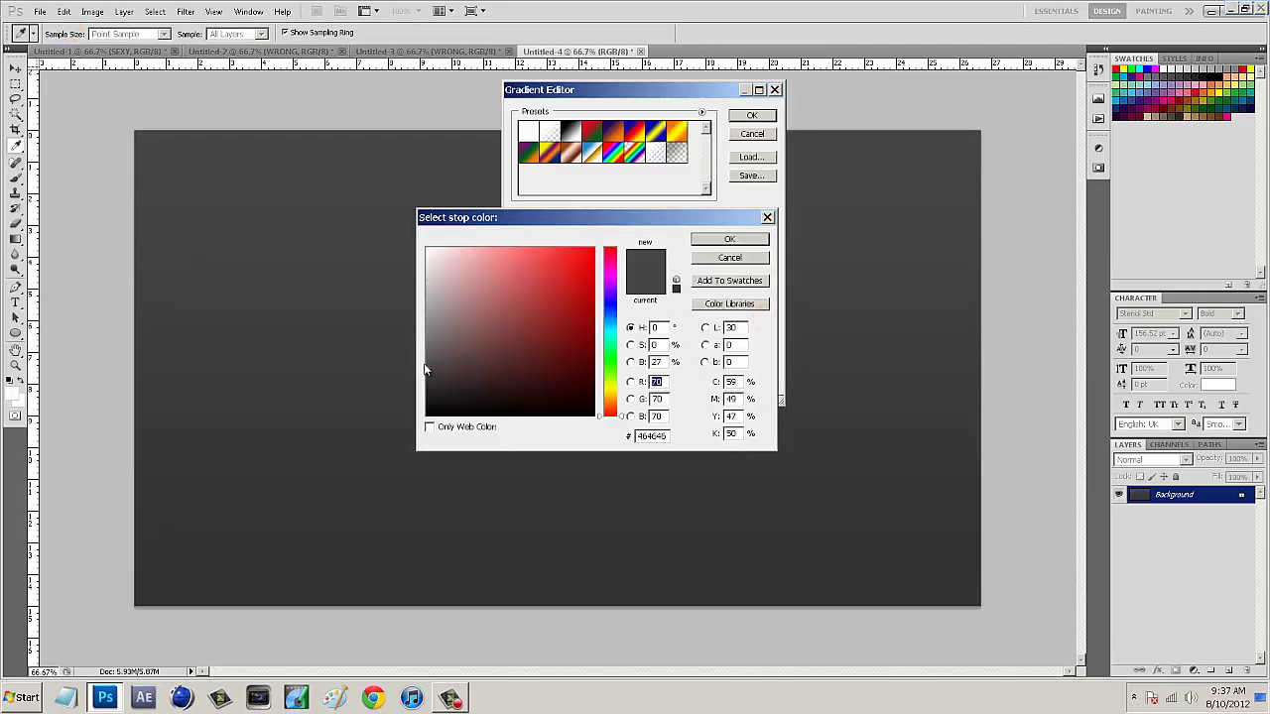
pyautogui.moveTo(427, 361); pyautogui.dragTo(422, 365)
pyautogui.click(732, 239)
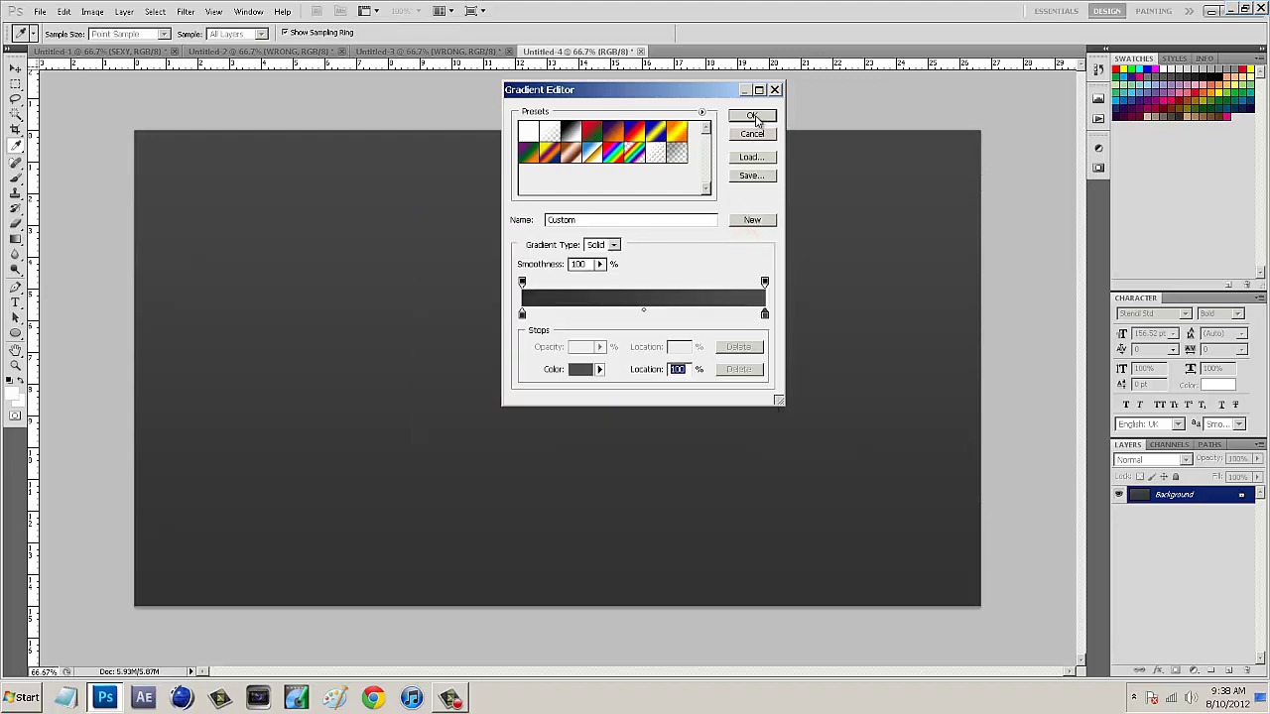
pyautogui.click(751, 117)
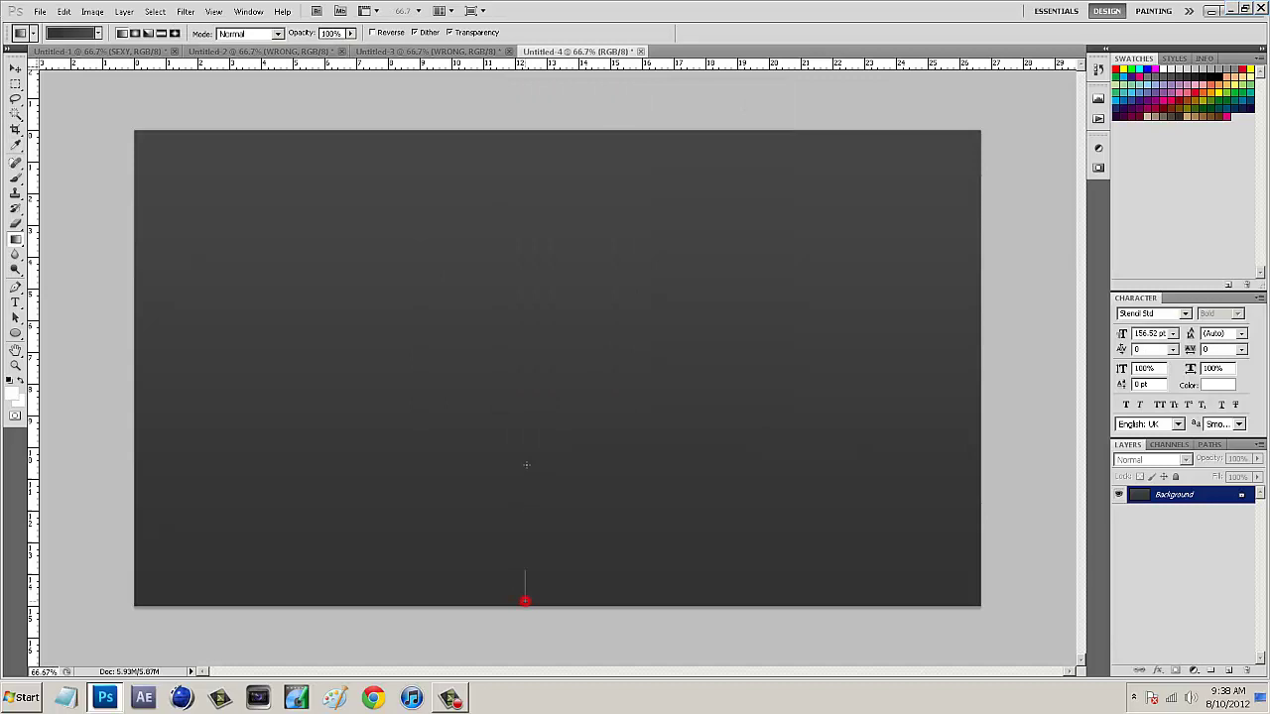
pyautogui.moveTo(527, 466); pyautogui.dragTo(545, 133)
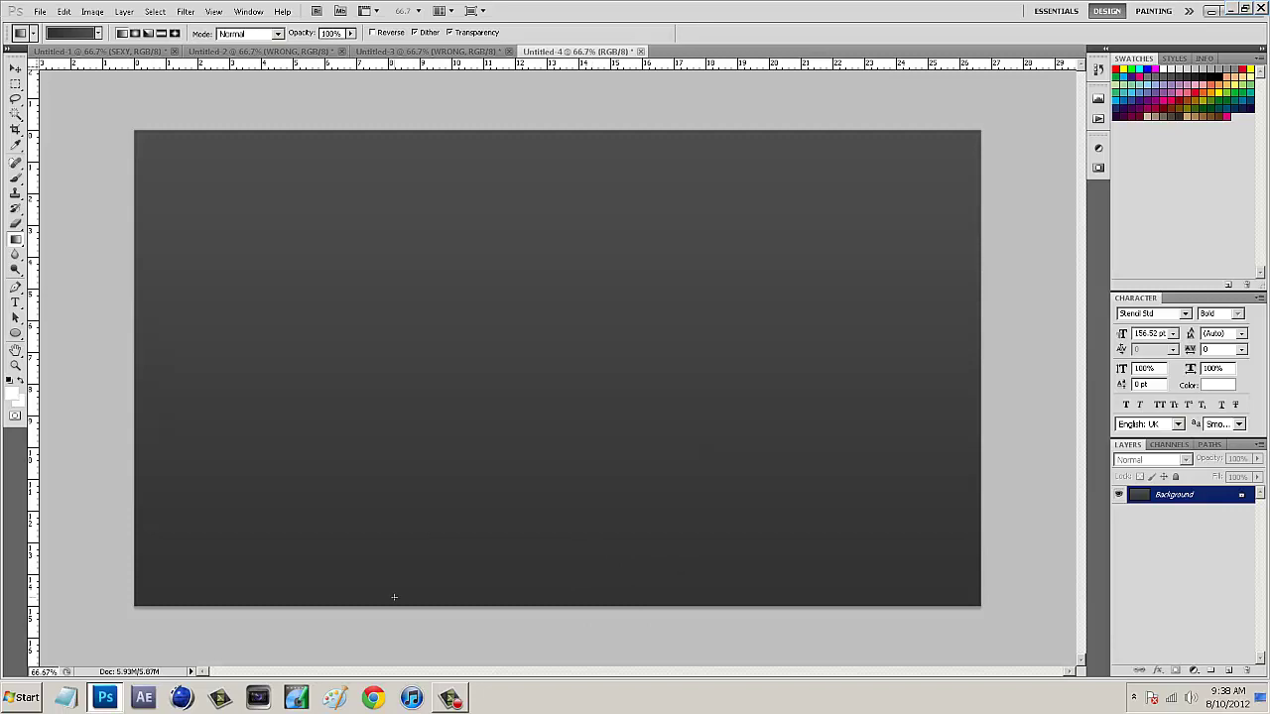
# Change the gradient's left stop to bright red
pyautogui.click(71, 33)
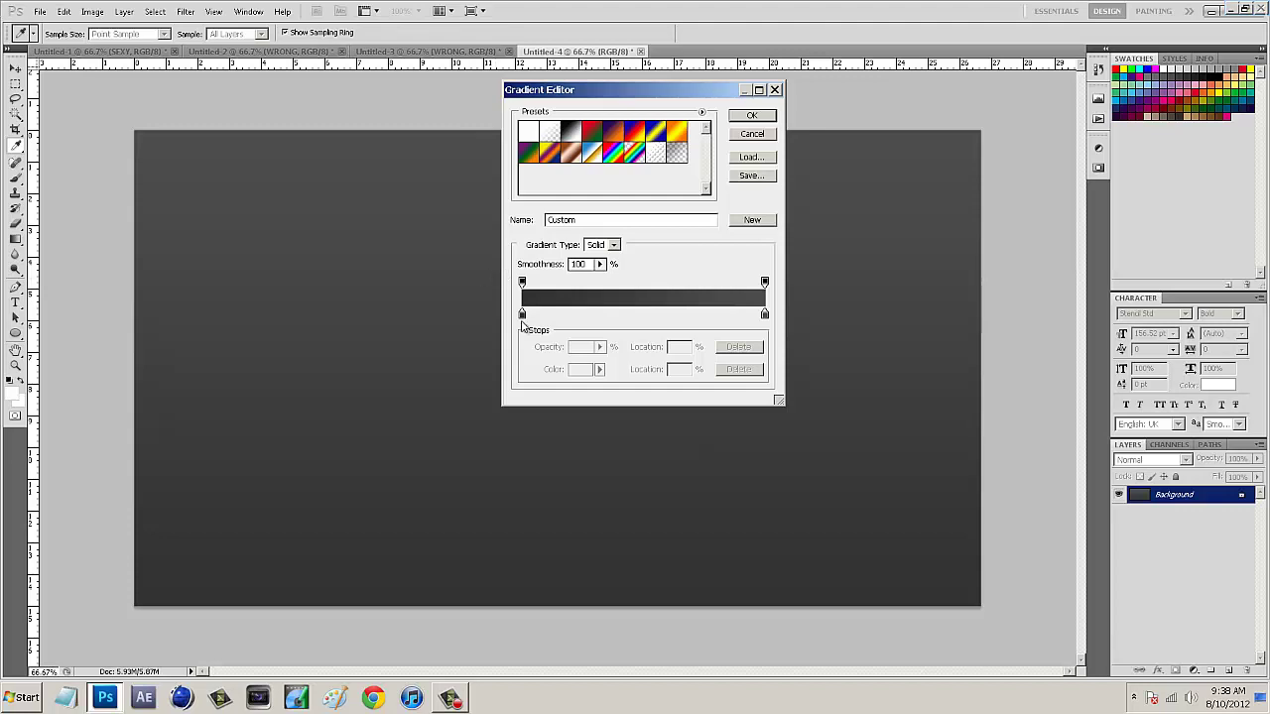
pyautogui.doubleClick(521, 314)
pyautogui.moveTo(562, 303); pyautogui.dragTo(593, 292)
pyautogui.click(706, 241)
# Make the right stop teal and fill the canvas from bottom to top
pyautogui.doubleClick(761, 319)
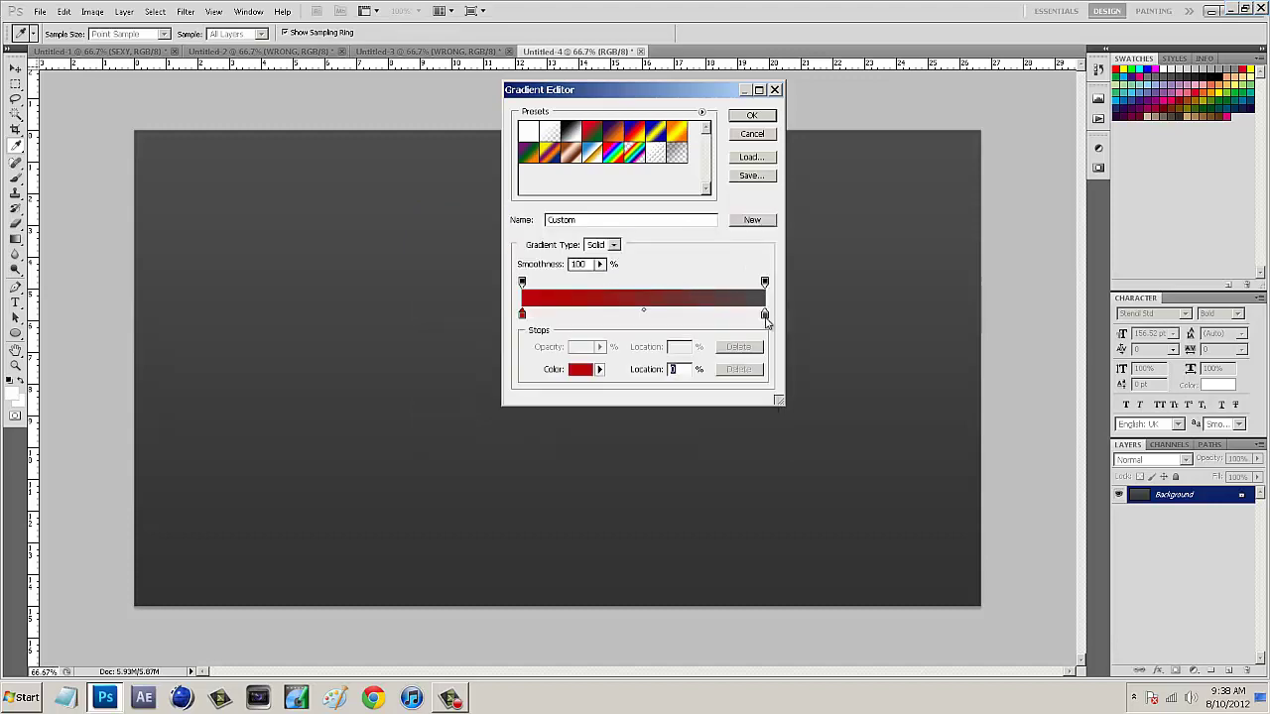
pyautogui.click(611, 330)
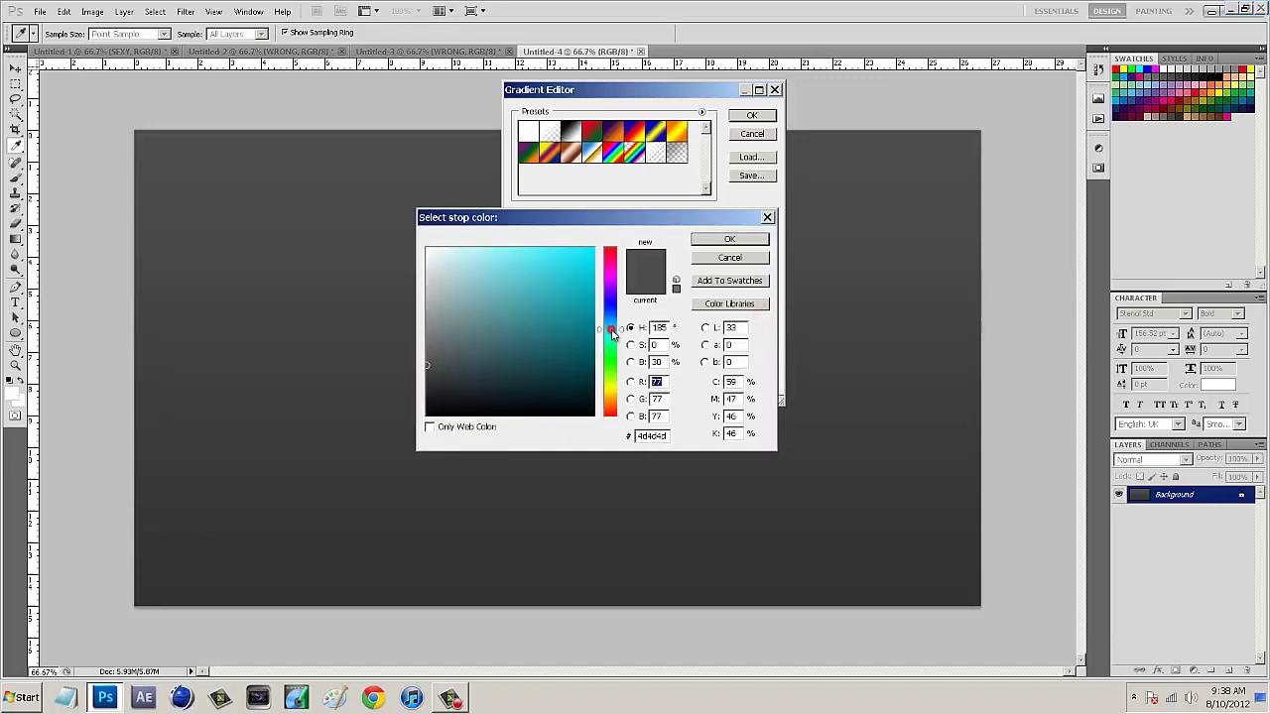
pyautogui.moveTo(556, 347); pyautogui.dragTo(572, 311)
pyautogui.click(699, 242)
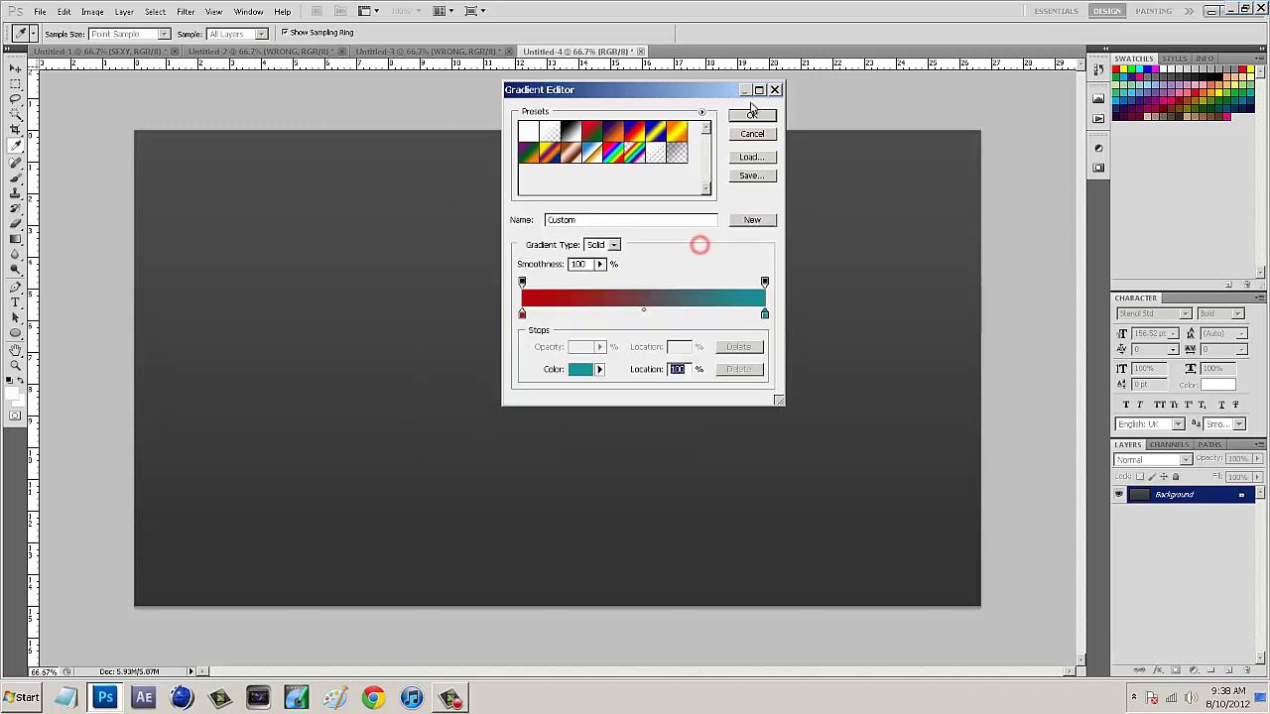
pyautogui.click(750, 115)
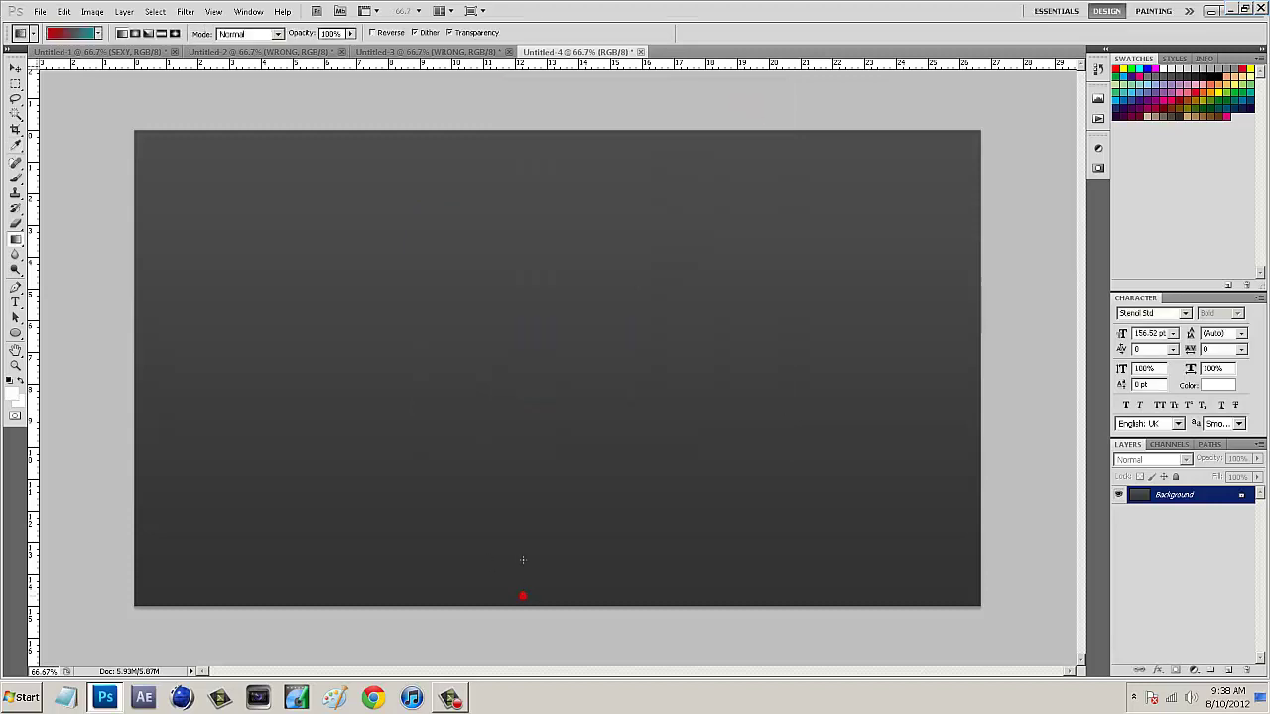
pyautogui.moveTo(523, 561); pyautogui.dragTo(532, 140)
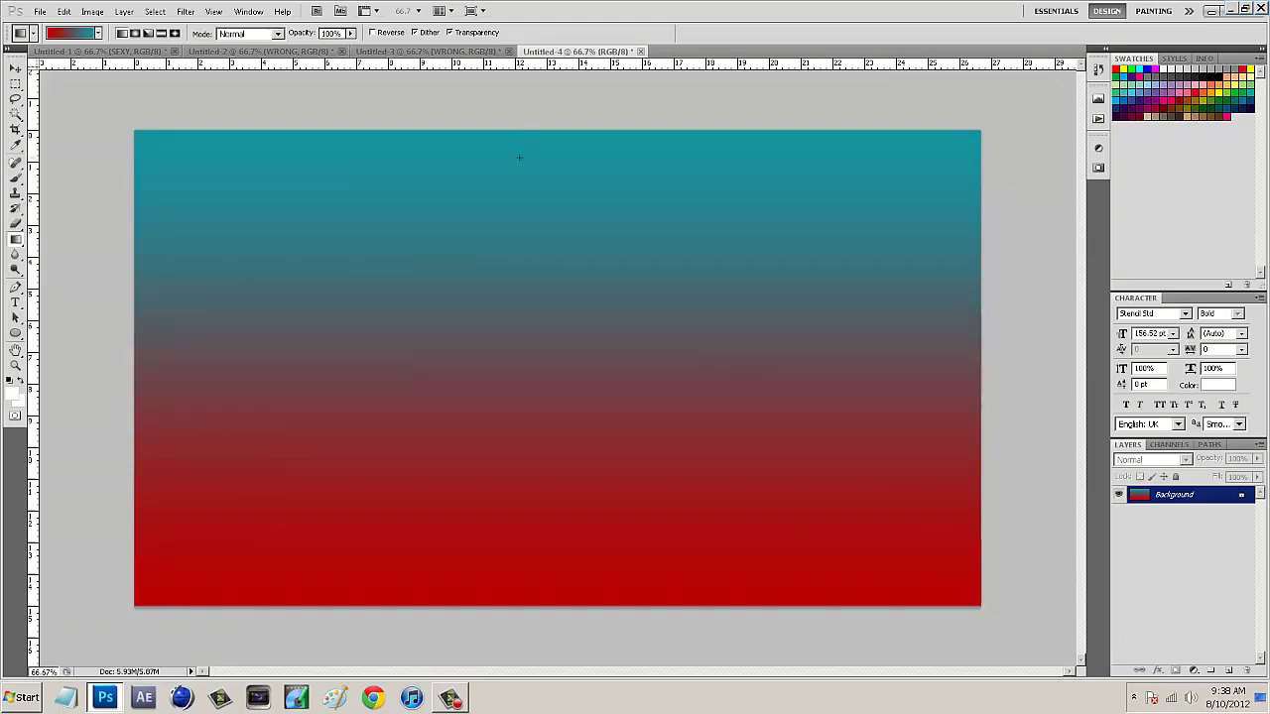
# Recolour the red left gradient stop to a dark blue
pyautogui.click(67, 33)
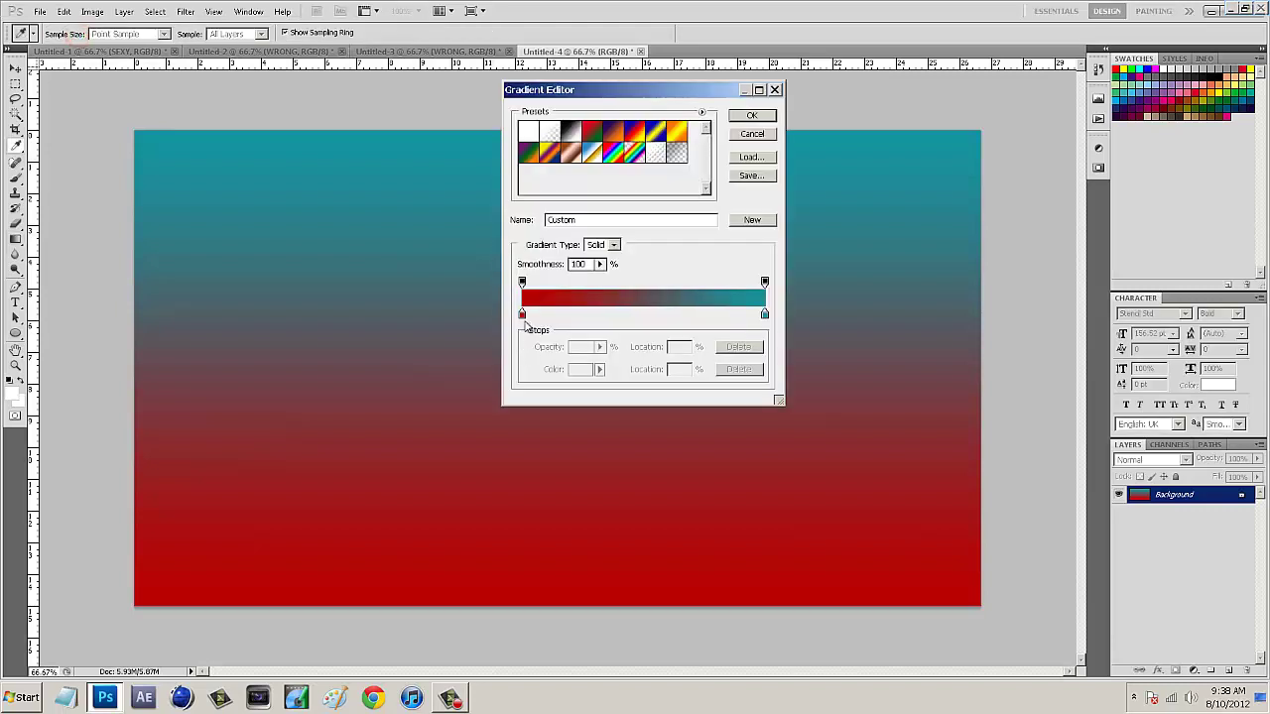
pyautogui.click(522, 313)
pyautogui.doubleClick(523, 312)
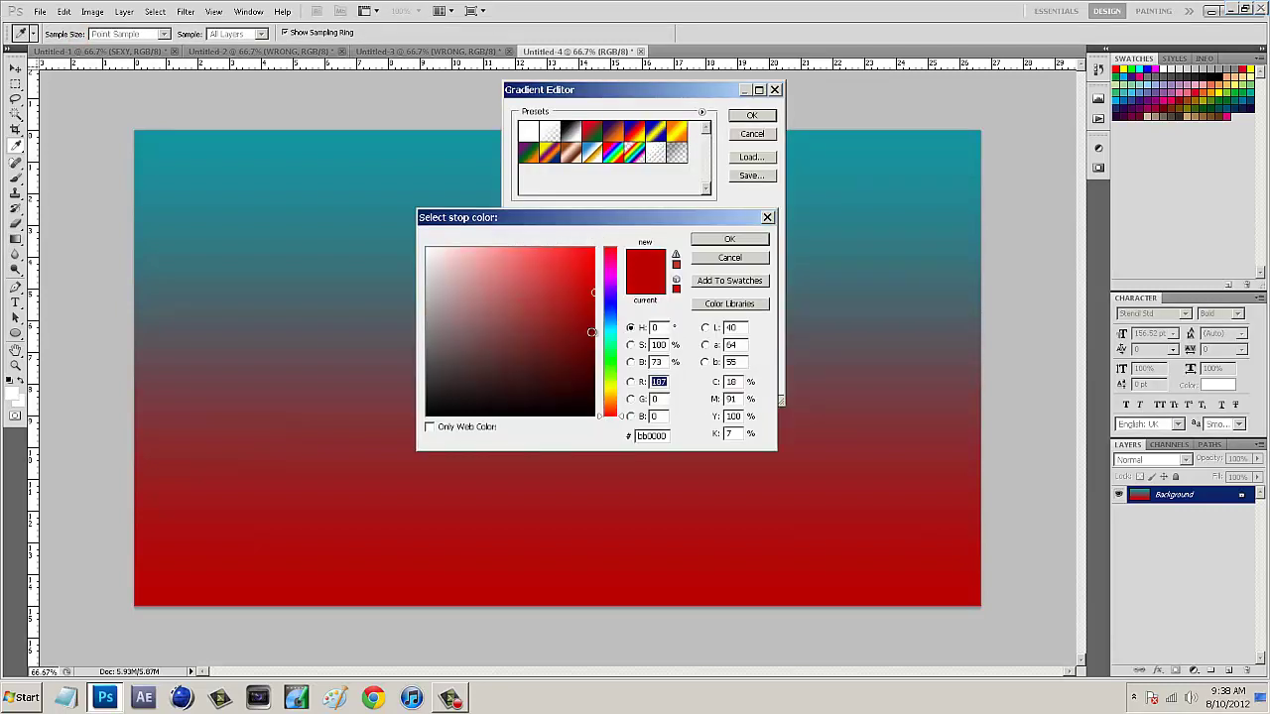
pyautogui.moveTo(608, 331)
pyautogui.mouseDown()
pyautogui.moveTo(610, 352)
pyautogui.moveTo(610, 335)
pyautogui.mouseUp()
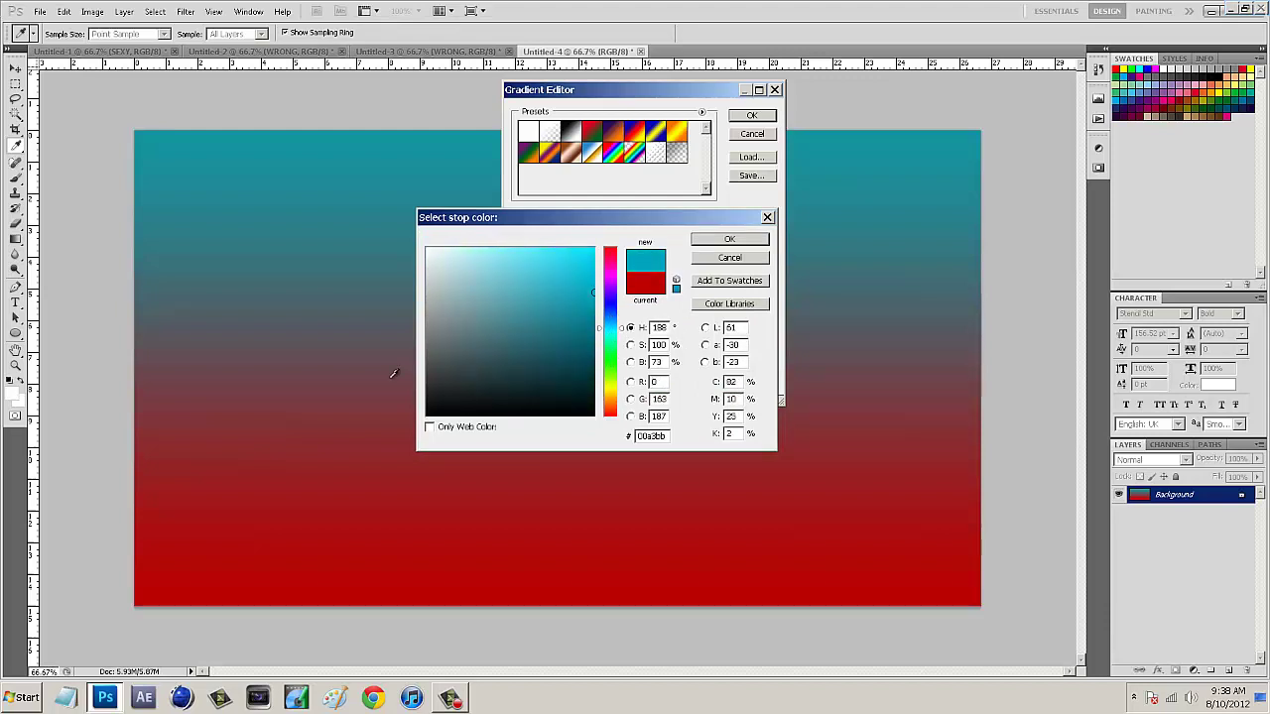
pyautogui.moveTo(573, 336)
pyautogui.mouseDown()
pyautogui.moveTo(645, 310)
pyautogui.moveTo(622, 325)
pyautogui.moveTo(575, 317)
pyautogui.moveTo(573, 305)
pyautogui.mouseUp()
pyautogui.click(729, 242)
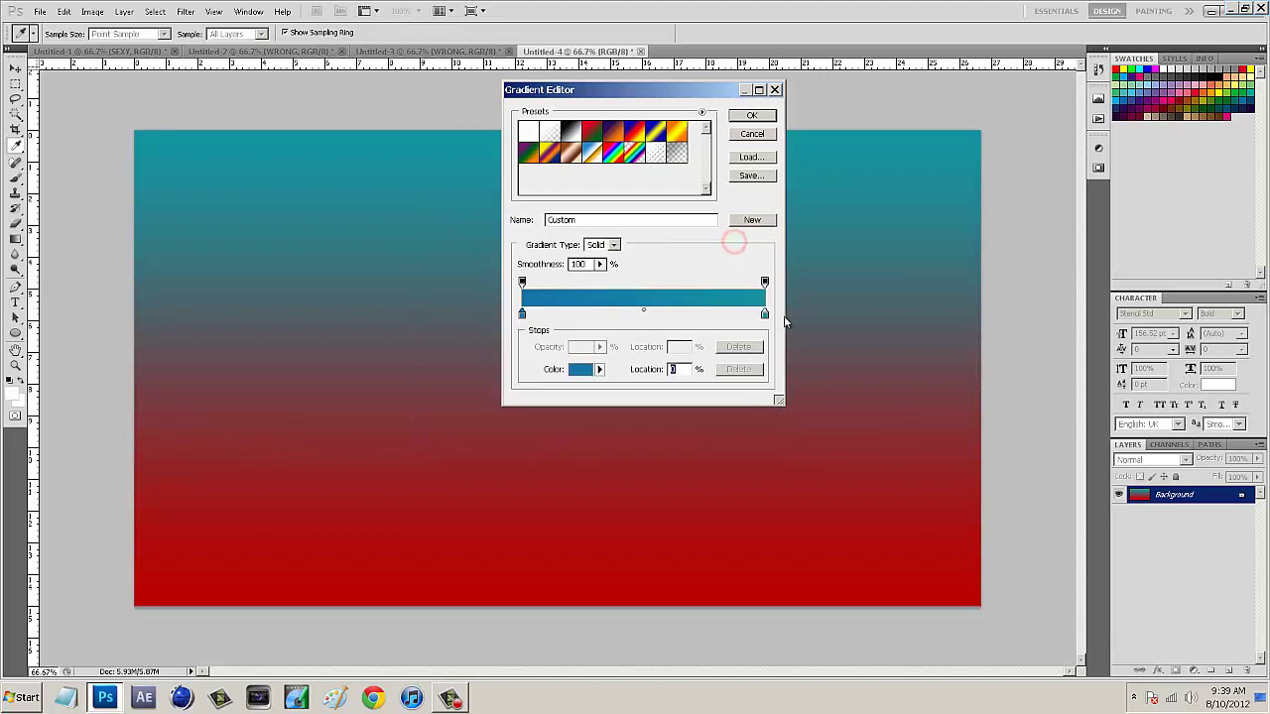
# Make the teal stop fully saturated and refill the canvas bottom to top
pyautogui.doubleClick(762, 319)
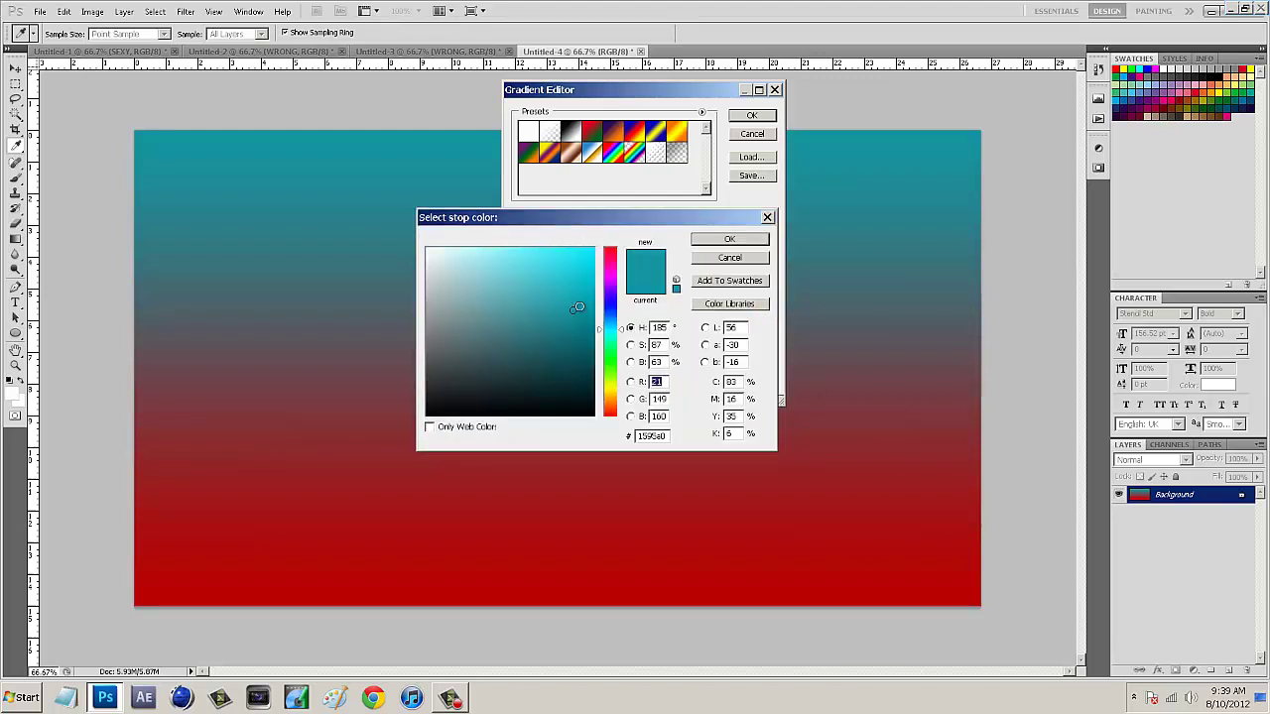
pyautogui.moveTo(579, 308); pyautogui.dragTo(598, 304)
pyautogui.click(719, 242)
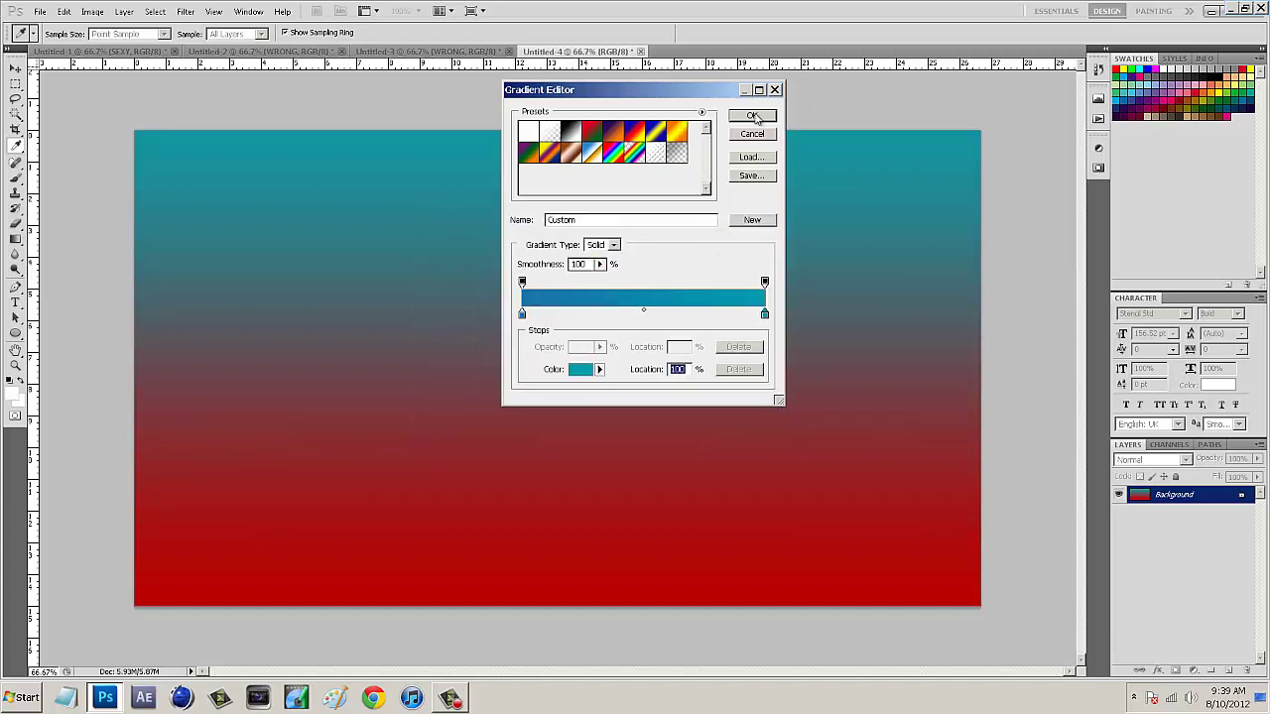
pyautogui.click(752, 116)
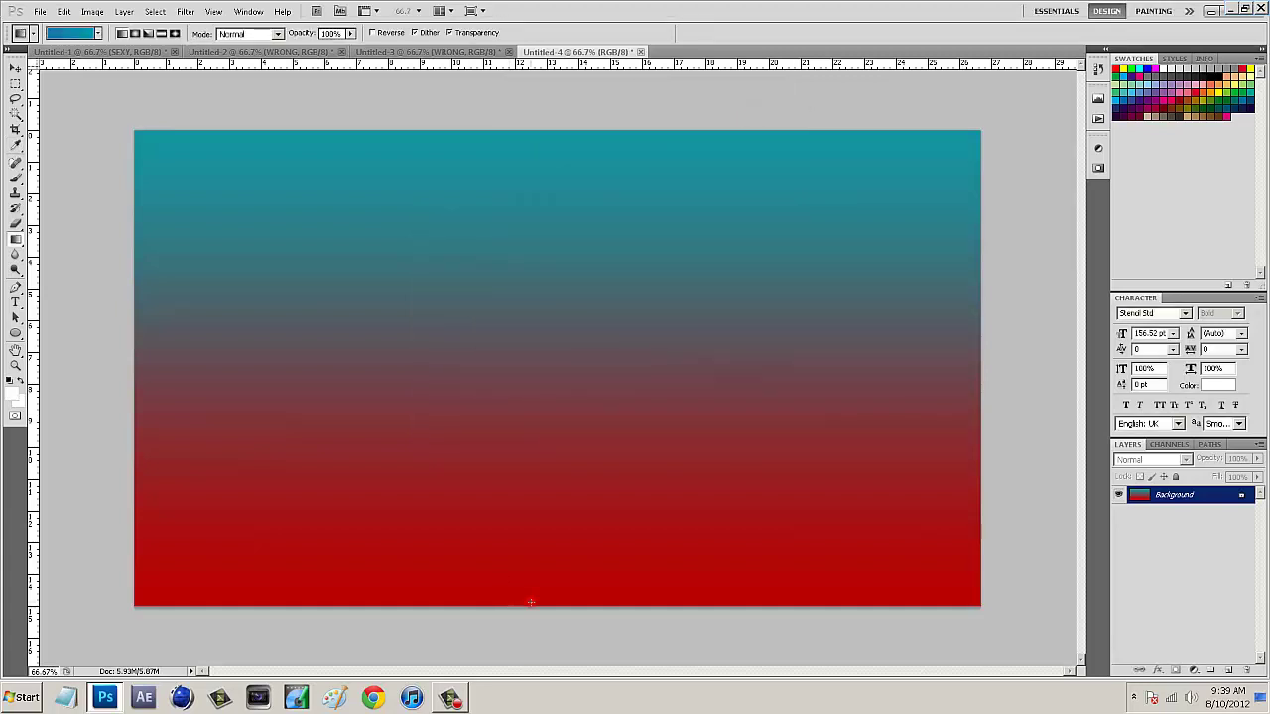
pyautogui.moveTo(530, 602); pyautogui.dragTo(530, 133)
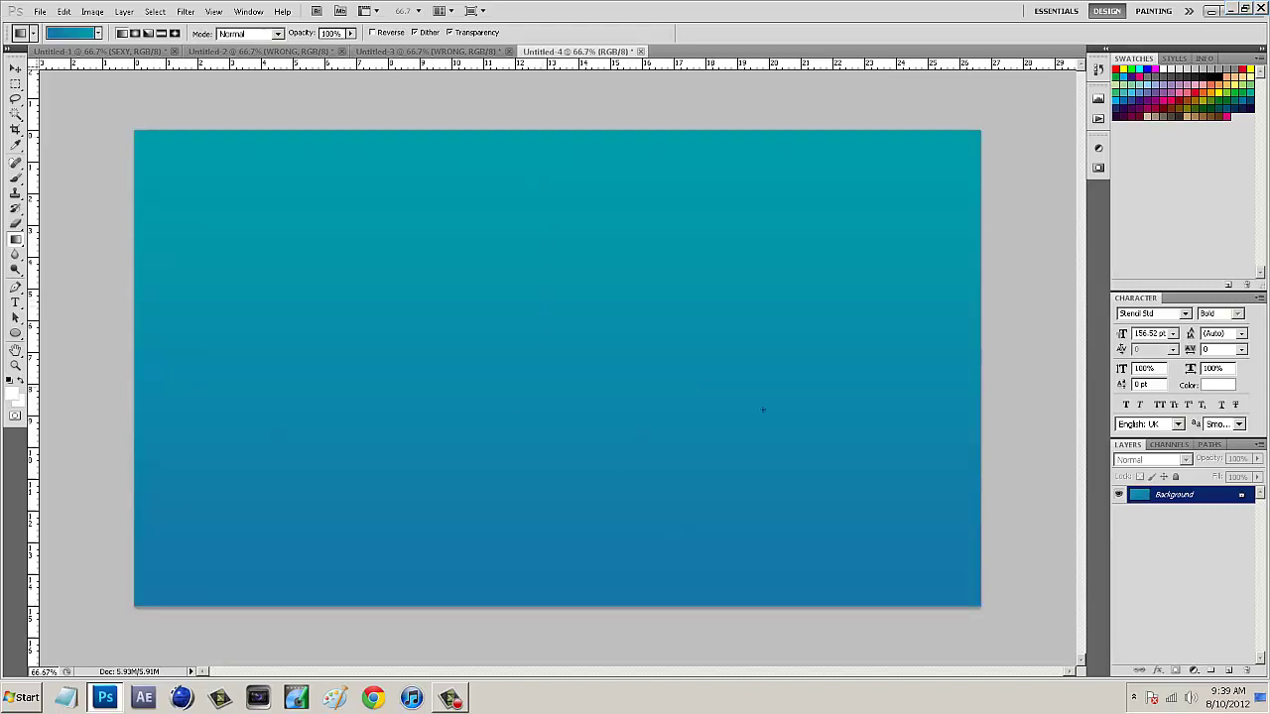
pyautogui.click(69, 32)
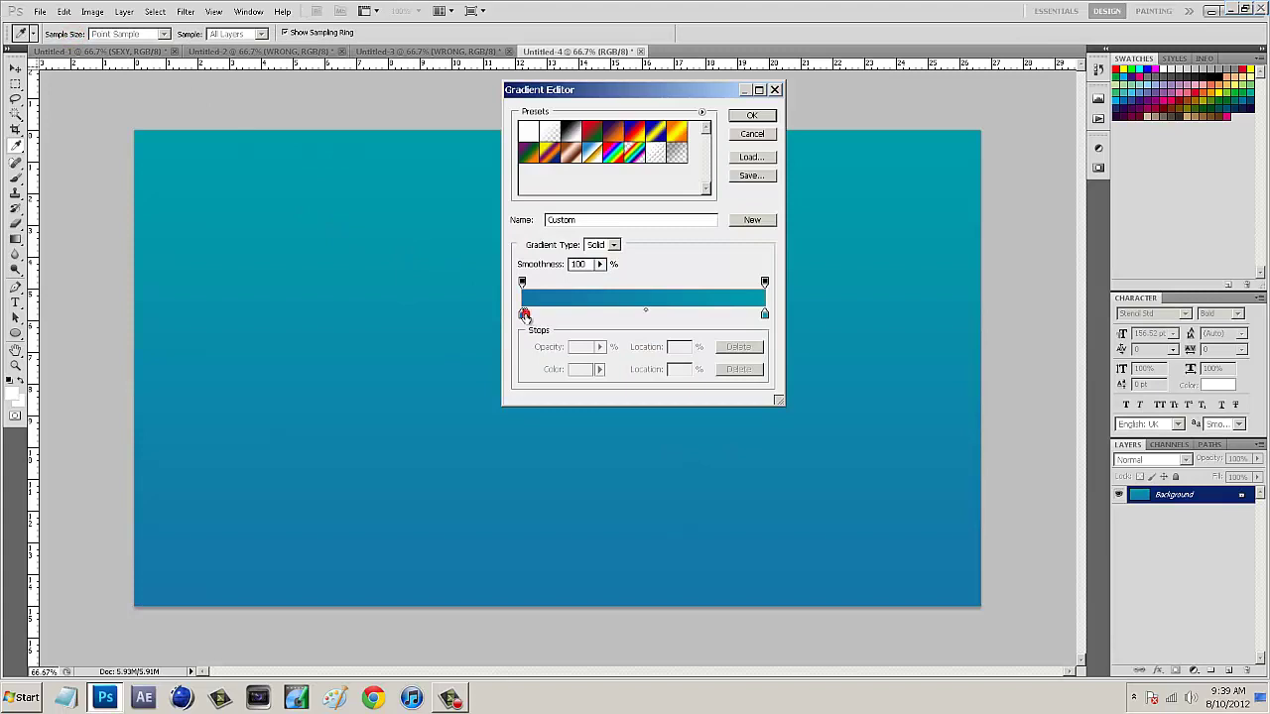
# Set the left stop to blue 2168bf and nudge its location slightly inward
pyautogui.doubleClick(523, 314)
pyautogui.moveTo(613, 346); pyautogui.dragTo(566, 288)
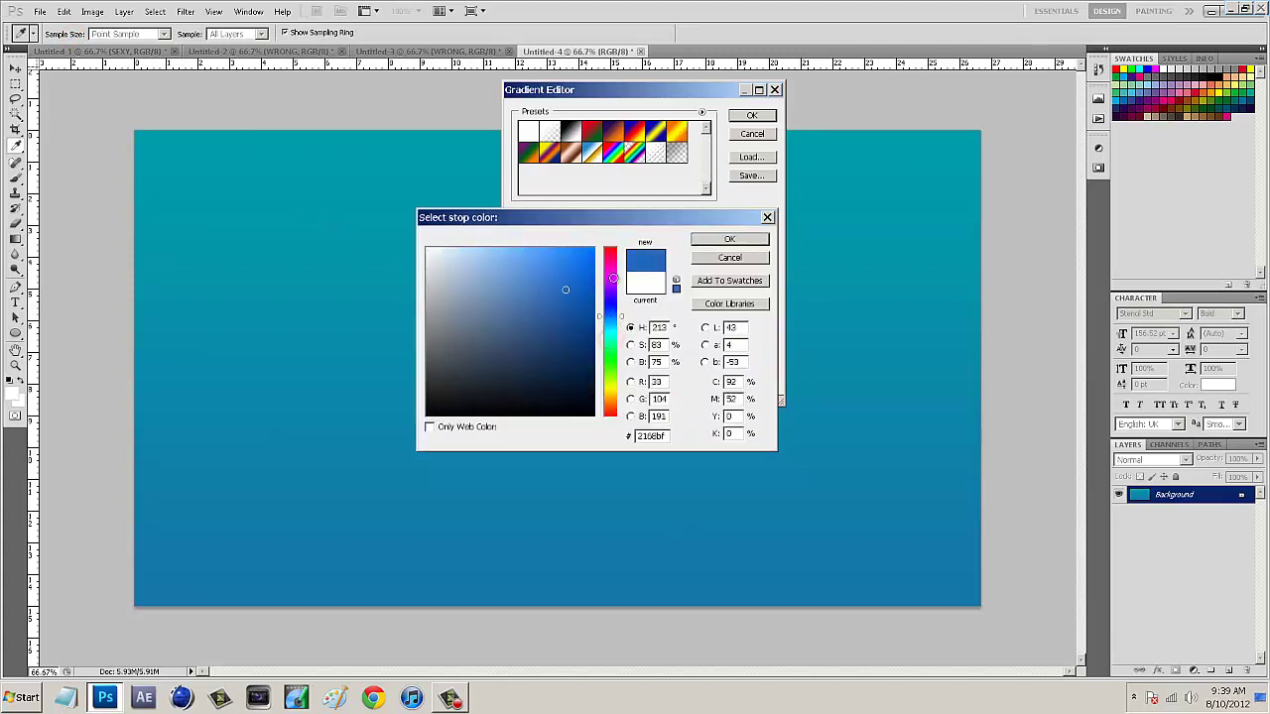
pyautogui.click(723, 239)
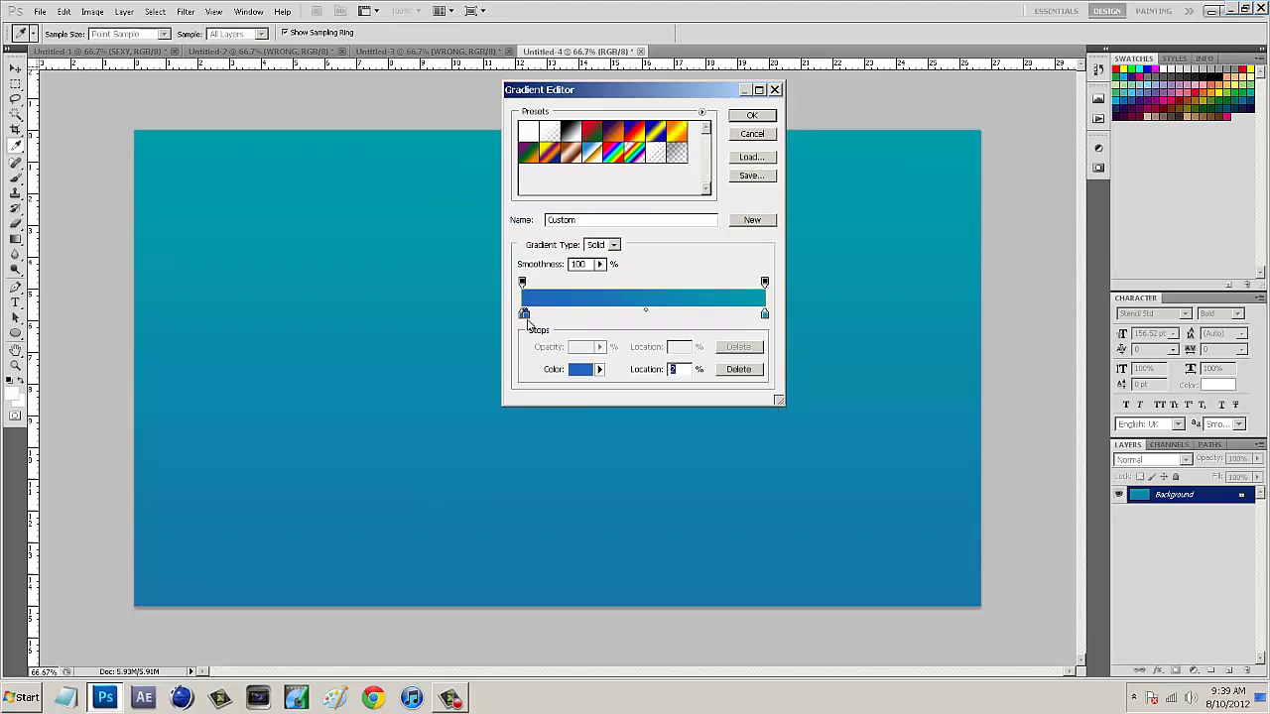
pyautogui.click(523, 314)
pyautogui.moveTo(523, 315); pyautogui.dragTo(511, 320)
# Redraw the bluer gradient upward from the canvas bottom
pyautogui.click(752, 116)
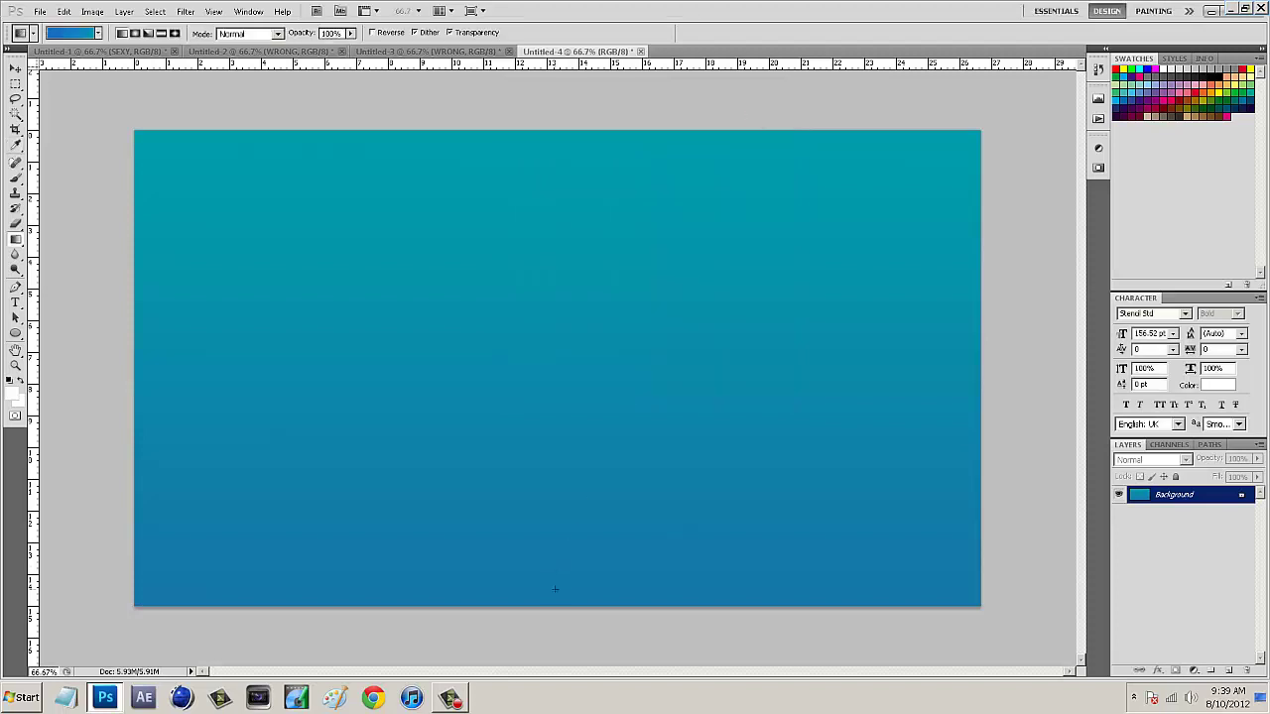
pyautogui.moveTo(555, 589); pyautogui.dragTo(554, 313)
pyautogui.moveTo(555, 159); pyautogui.dragTo(555, 154)
pyautogui.moveTo(535, 601); pyautogui.dragTo(535, 194)
# Change the gradient's left stop to a deep dark green
pyautogui.click(79, 32)
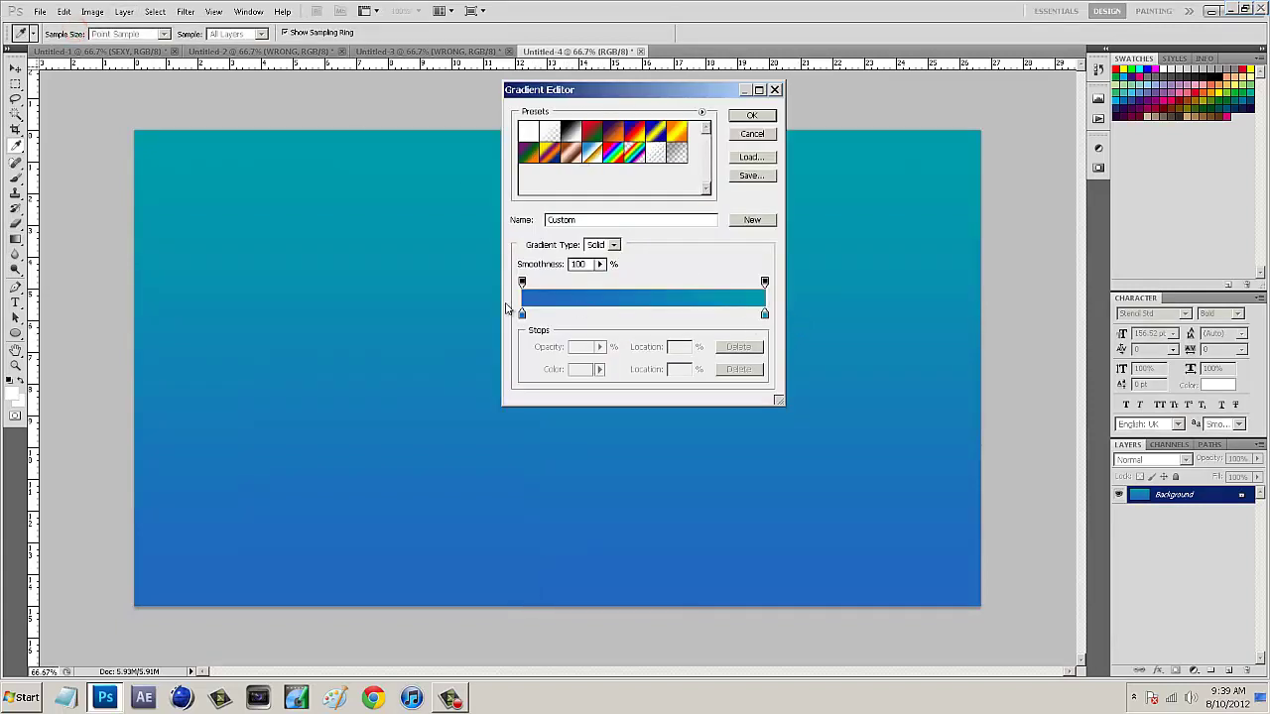
pyautogui.doubleClick(522, 315)
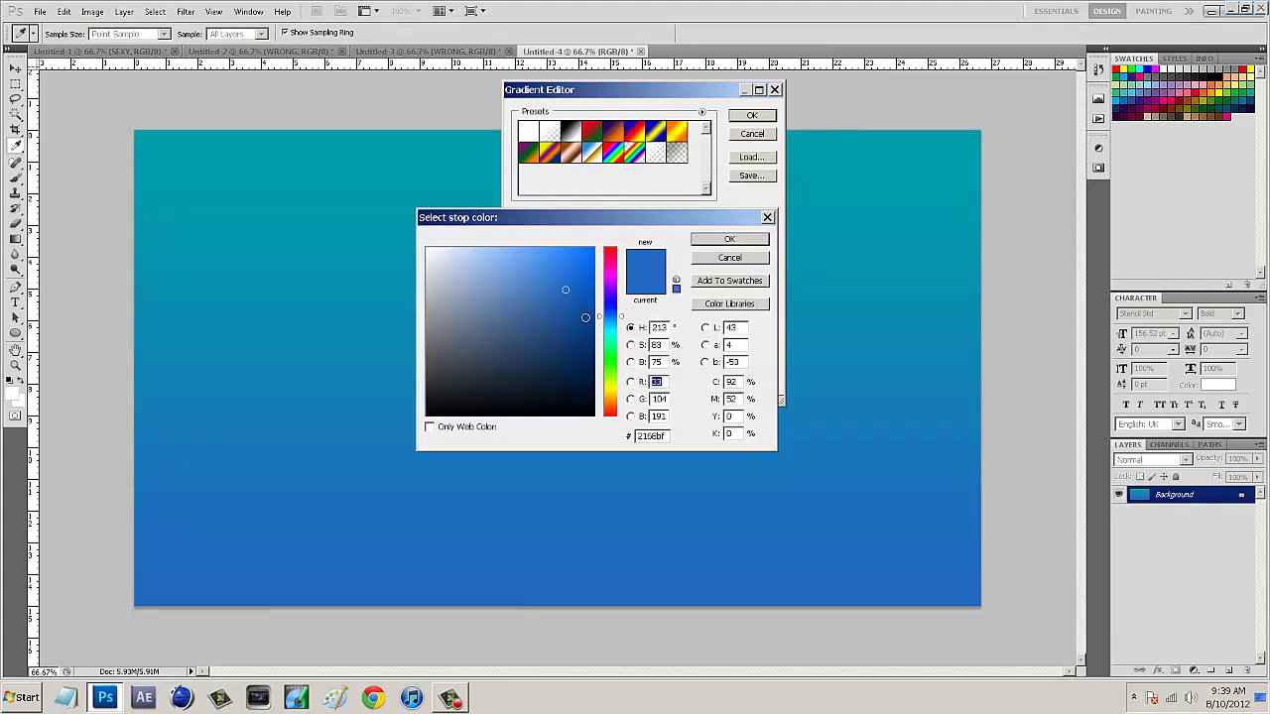
pyautogui.moveTo(613, 351); pyautogui.dragTo(614, 358)
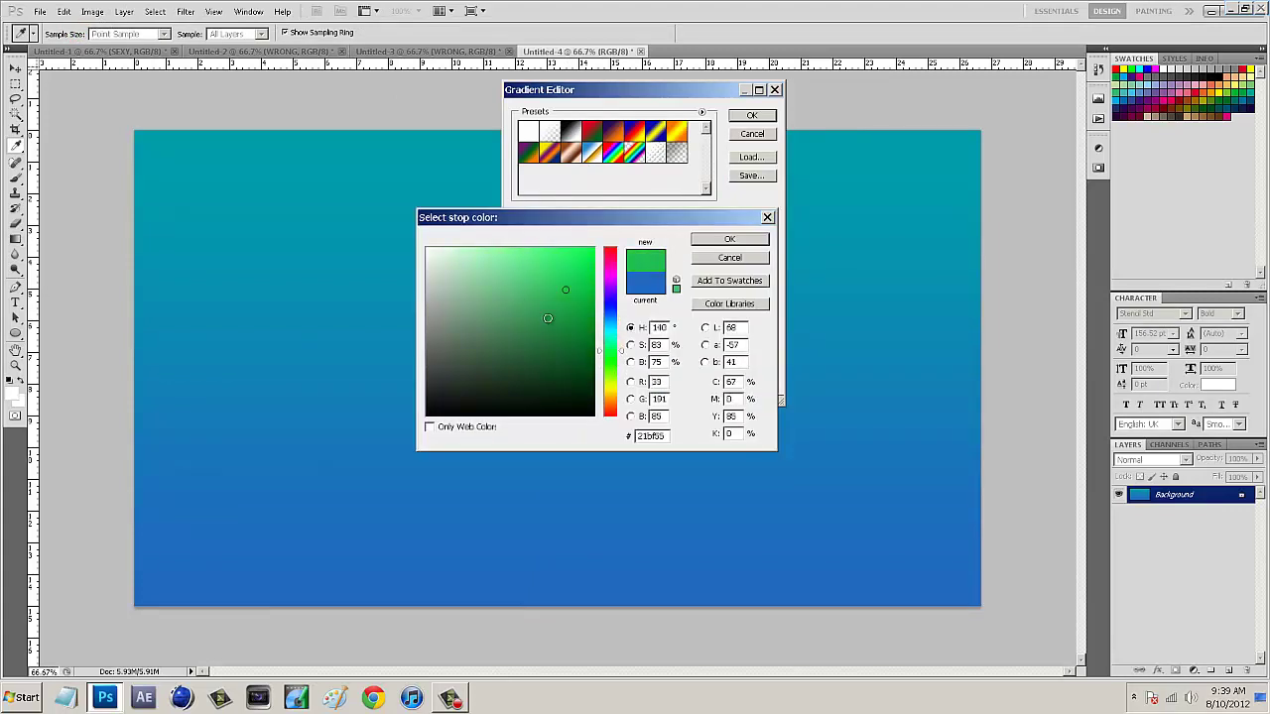
pyautogui.moveTo(561, 293); pyautogui.dragTo(585, 301)
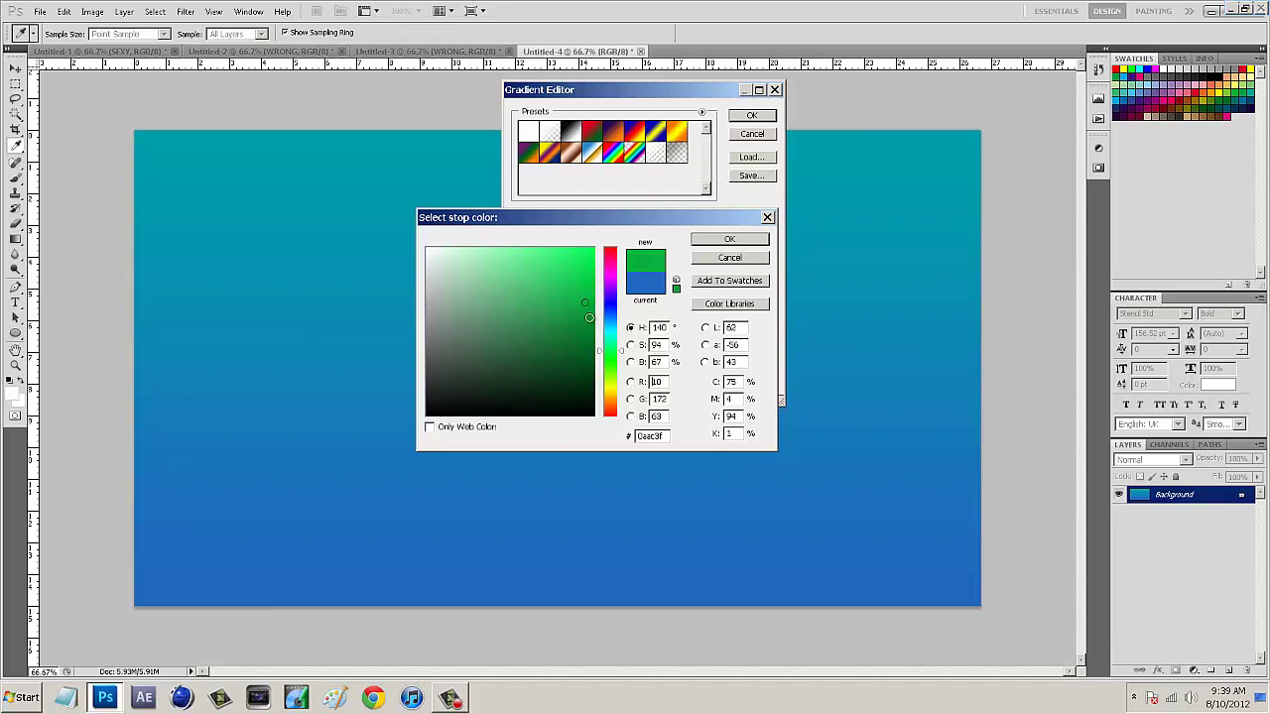
pyautogui.moveTo(593, 338)
pyautogui.mouseDown()
pyautogui.moveTo(604, 344)
pyautogui.moveTo(581, 302)
pyautogui.moveTo(573, 312)
pyautogui.mouseUp()
pyautogui.click(746, 244)
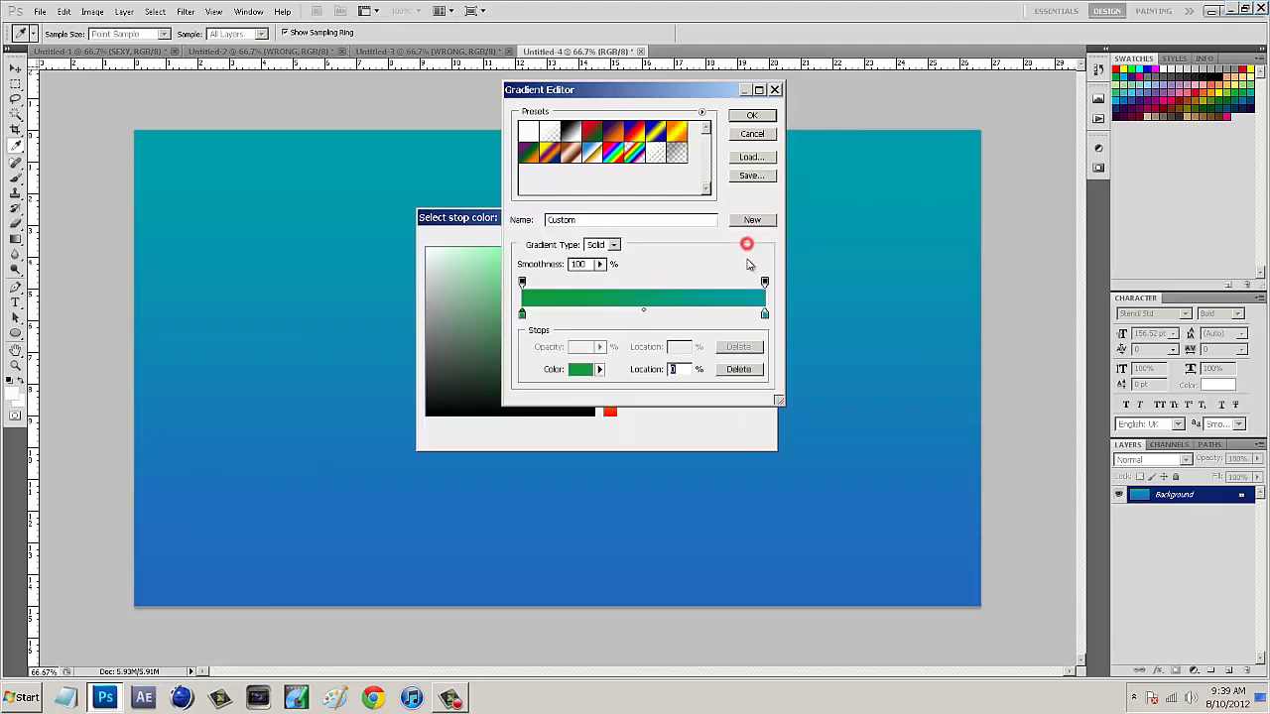
# Make the right stop vivid bright green and draw the gradient upward from the bottom
pyautogui.doubleClick(764, 314)
pyautogui.moveTo(609, 342); pyautogui.dragTo(608, 353)
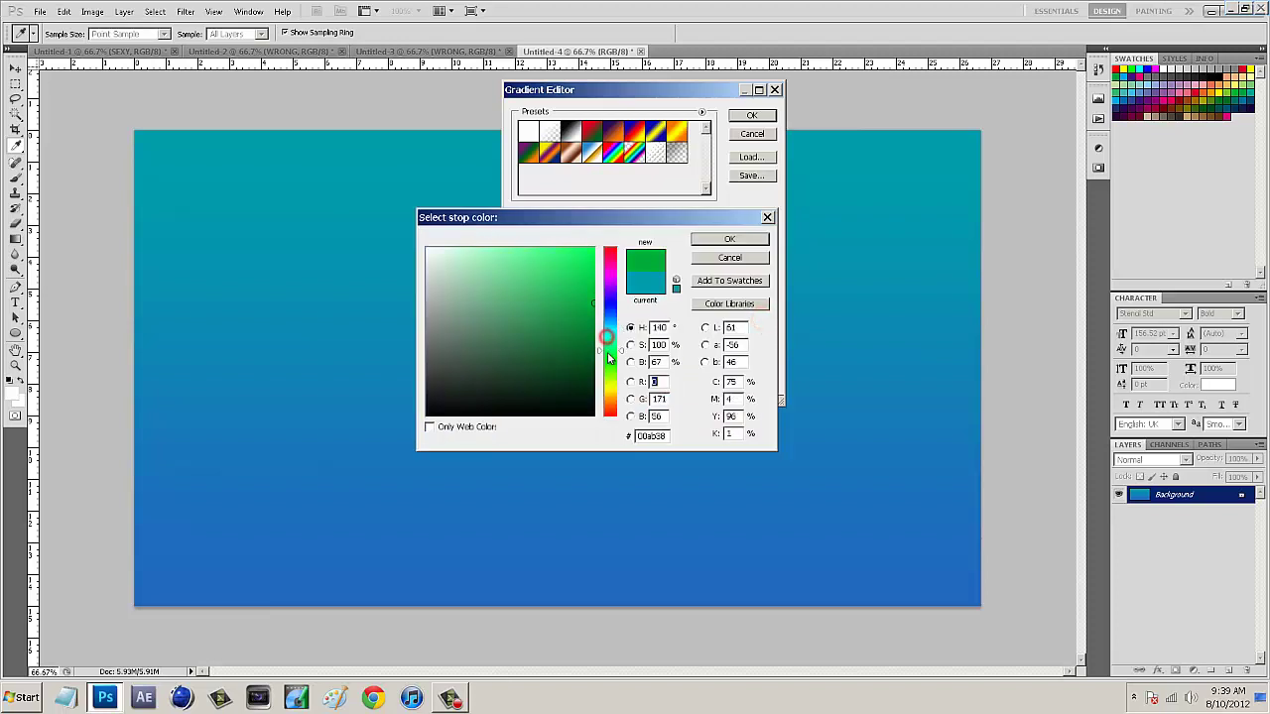
pyautogui.moveTo(595, 303); pyautogui.dragTo(620, 253)
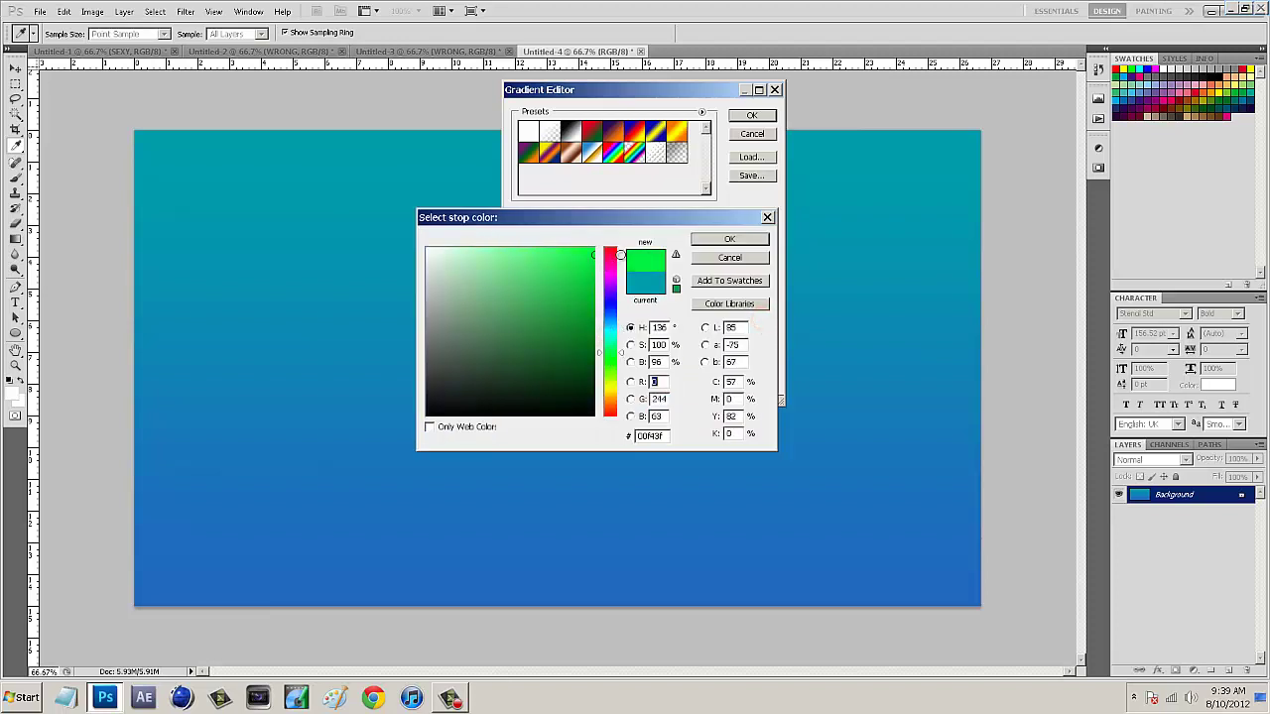
pyautogui.click(729, 239)
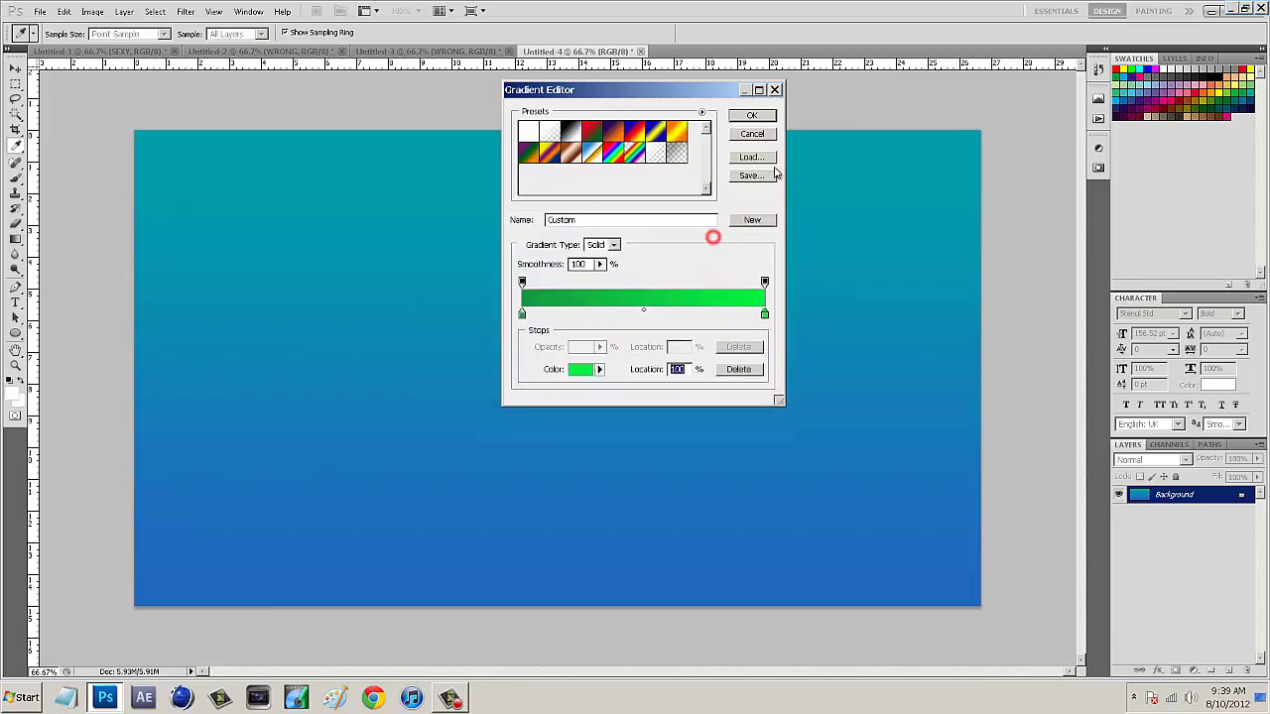
pyautogui.click(751, 117)
pyautogui.moveTo(540, 594); pyautogui.dragTo(539, 132)
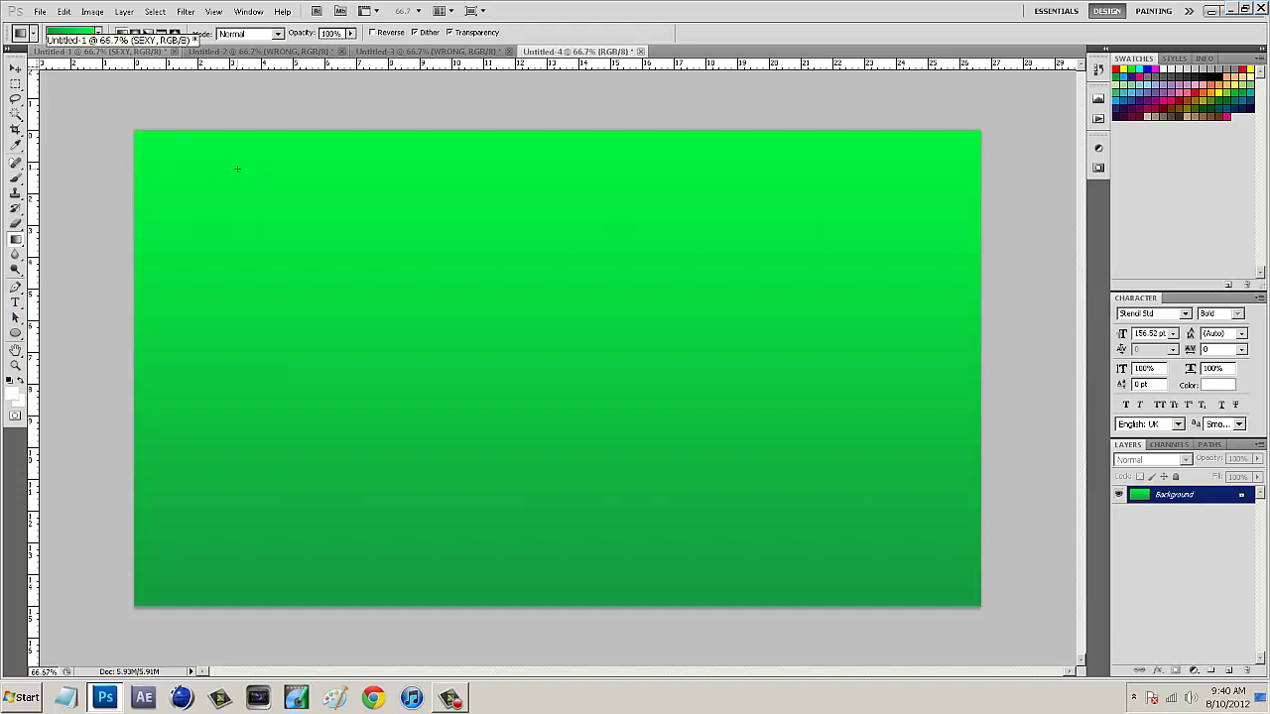
# Select the Radial Gradient style in the options bar
pyautogui.click(101, 110)
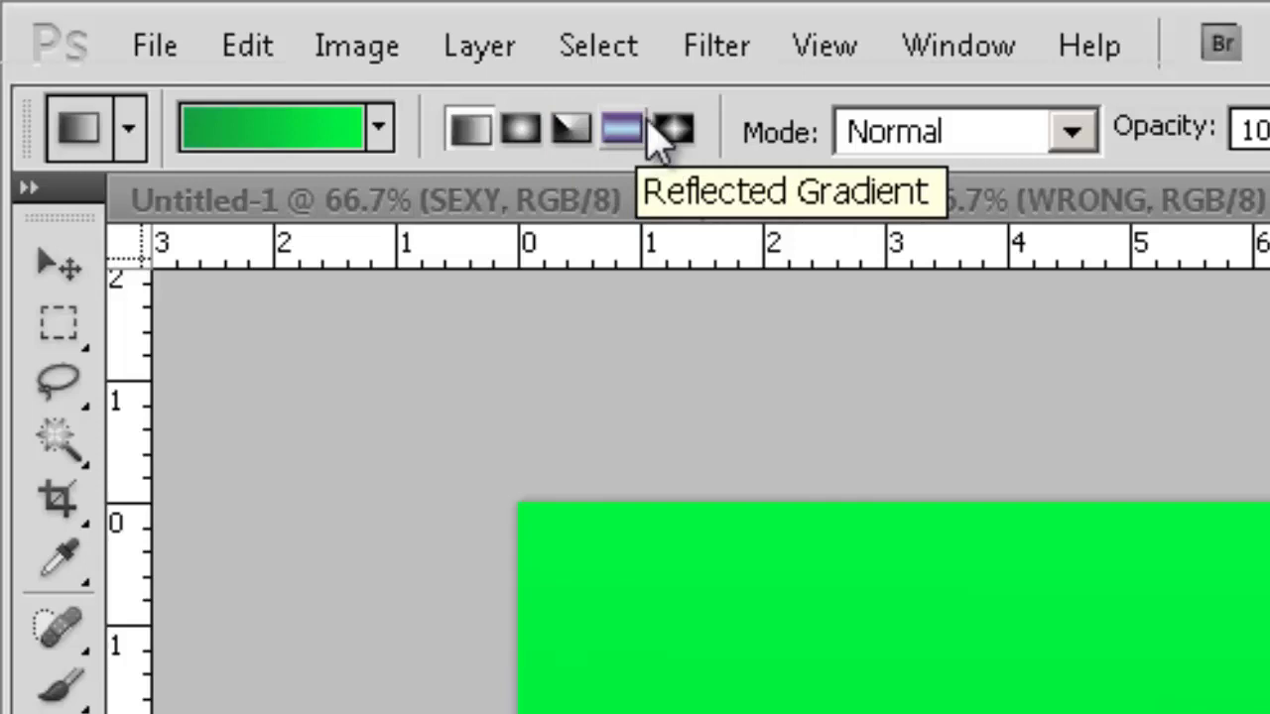
# Fill the canvas with a radial green gradient: dark at the centre, bright at the edges
pyautogui.click(572, 131)
pyautogui.click(522, 129)
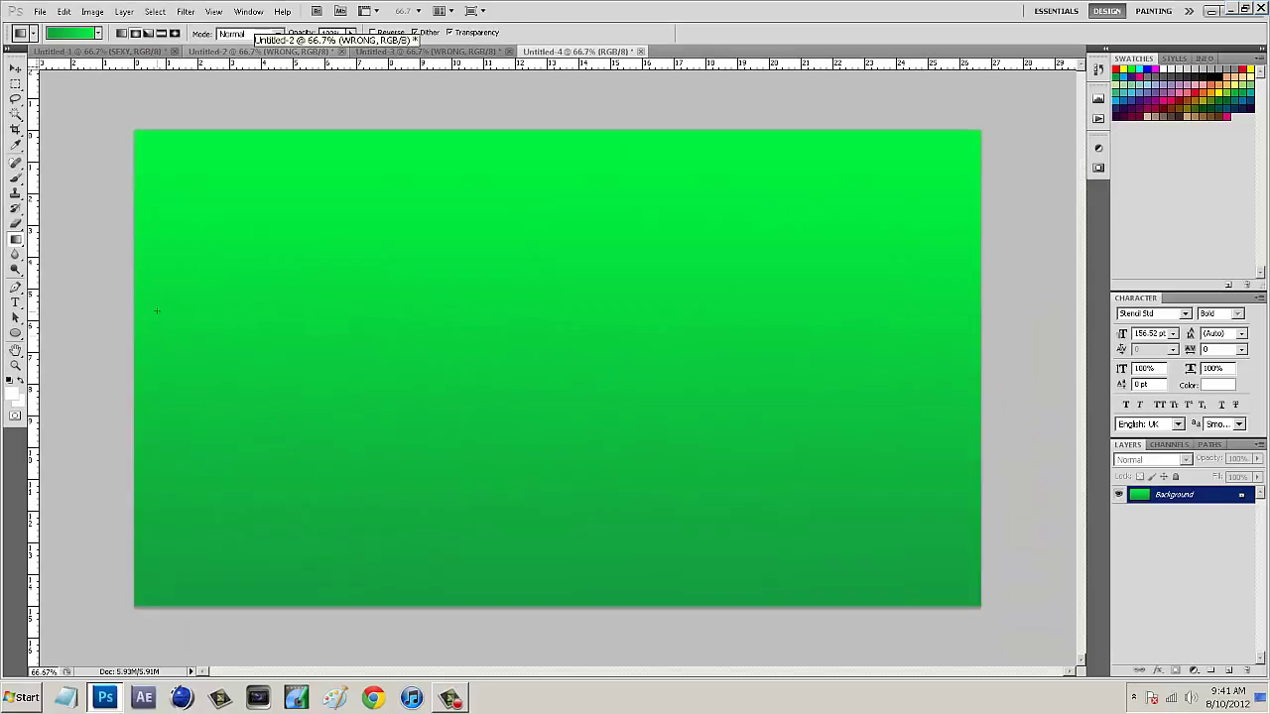
pyautogui.click(561, 379)
pyautogui.moveTo(145, 137); pyautogui.dragTo(145, 137)
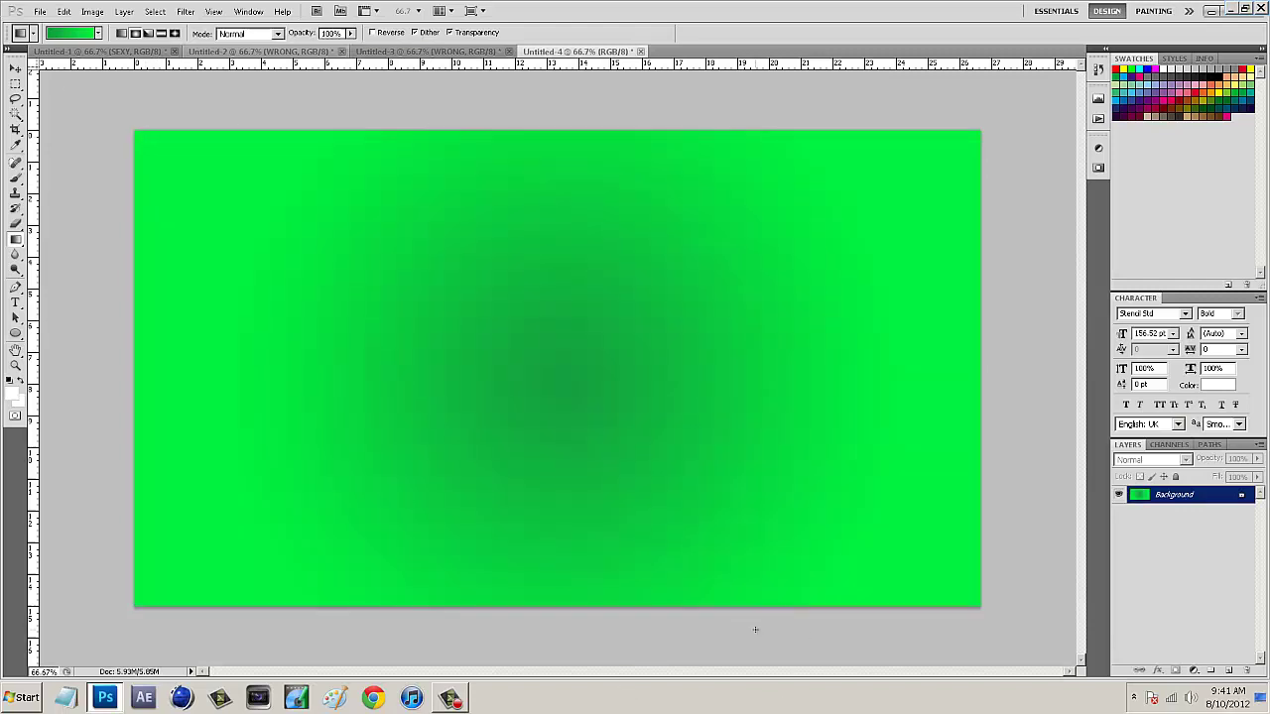
# Reorder the gradient stops with bright green first, remove the blue stop, and redraw from the centre outward
pyautogui.click(65, 33)
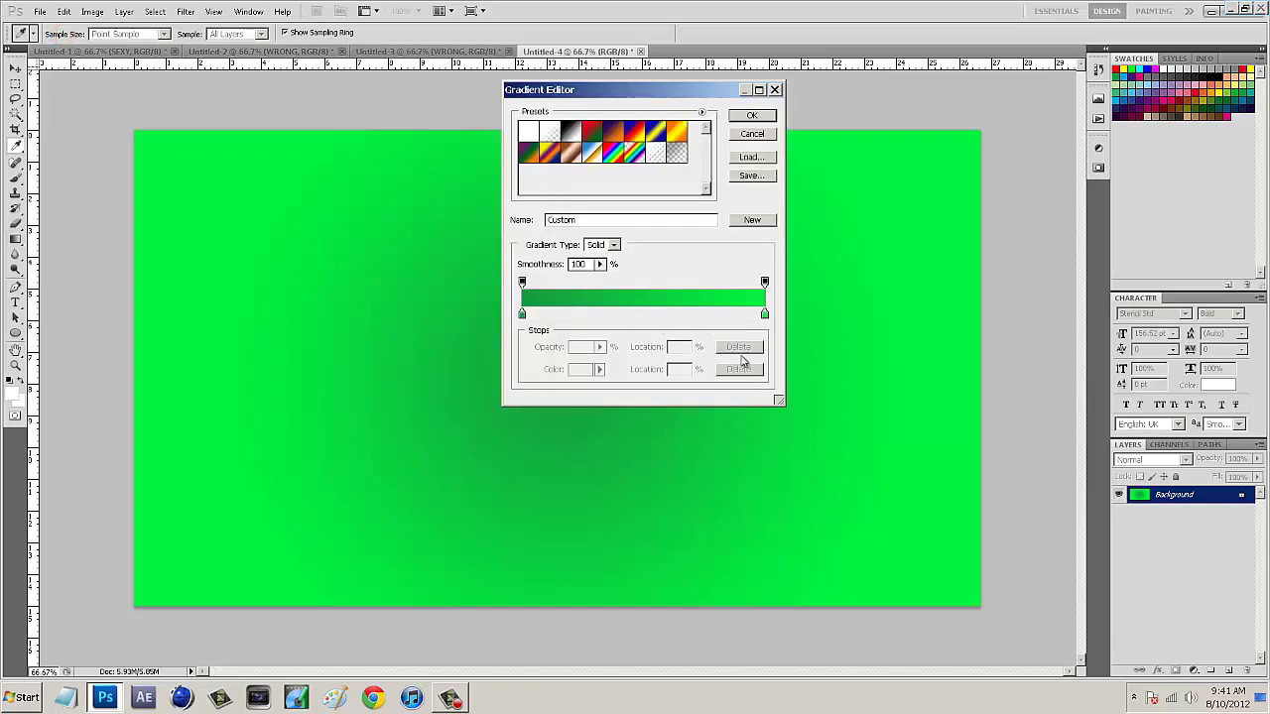
pyautogui.moveTo(769, 317); pyautogui.dragTo(610, 328)
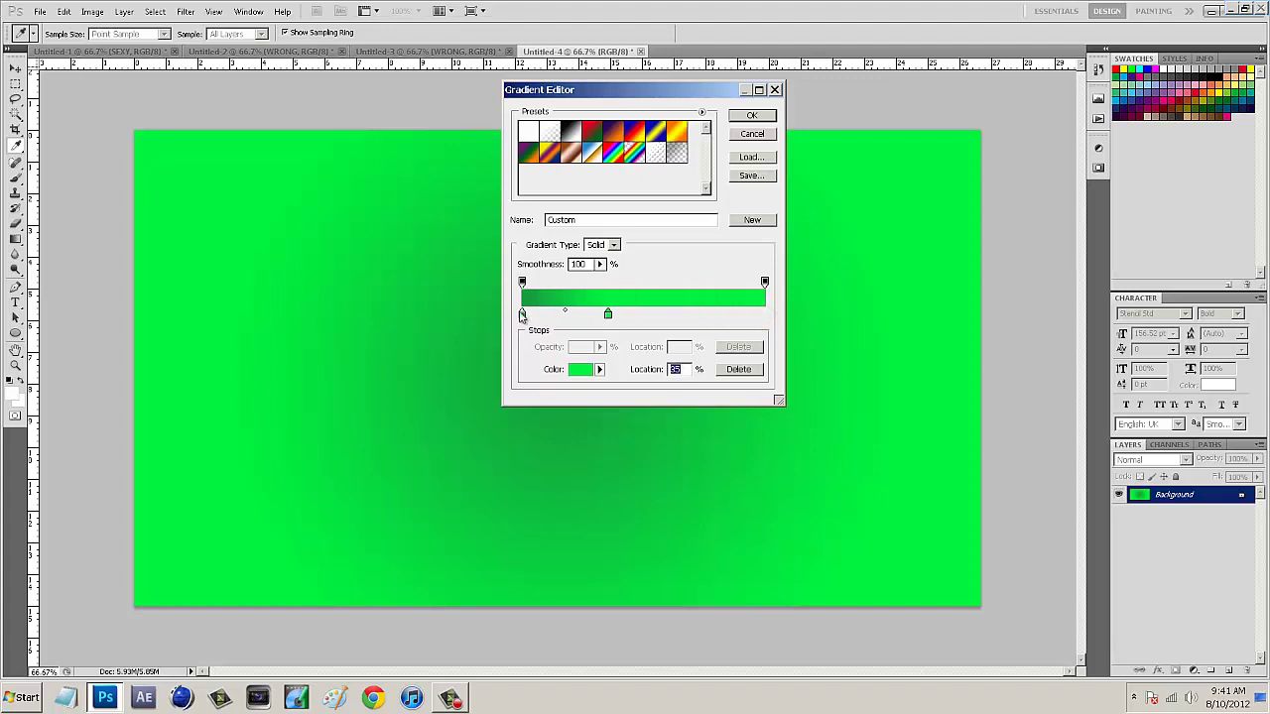
pyautogui.click(522, 315)
pyautogui.moveTo(522, 314); pyautogui.dragTo(717, 316)
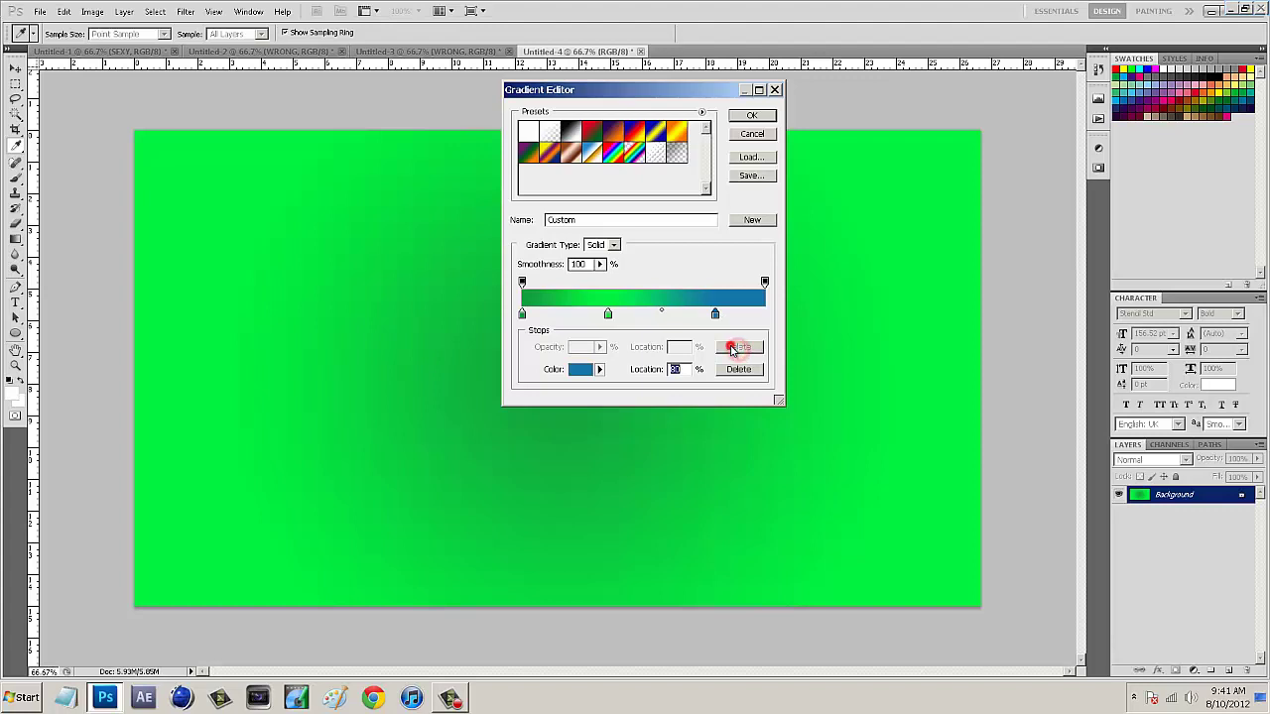
pyautogui.click(738, 369)
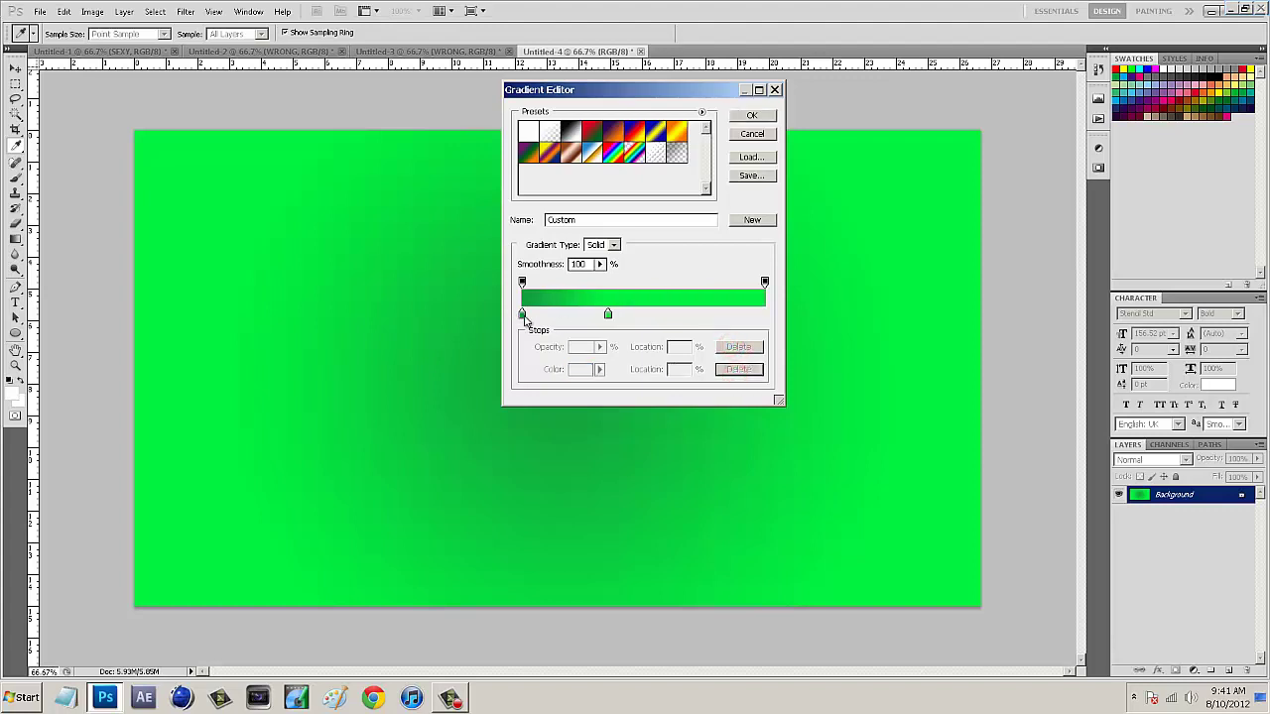
pyautogui.moveTo(523, 316); pyautogui.dragTo(765, 316)
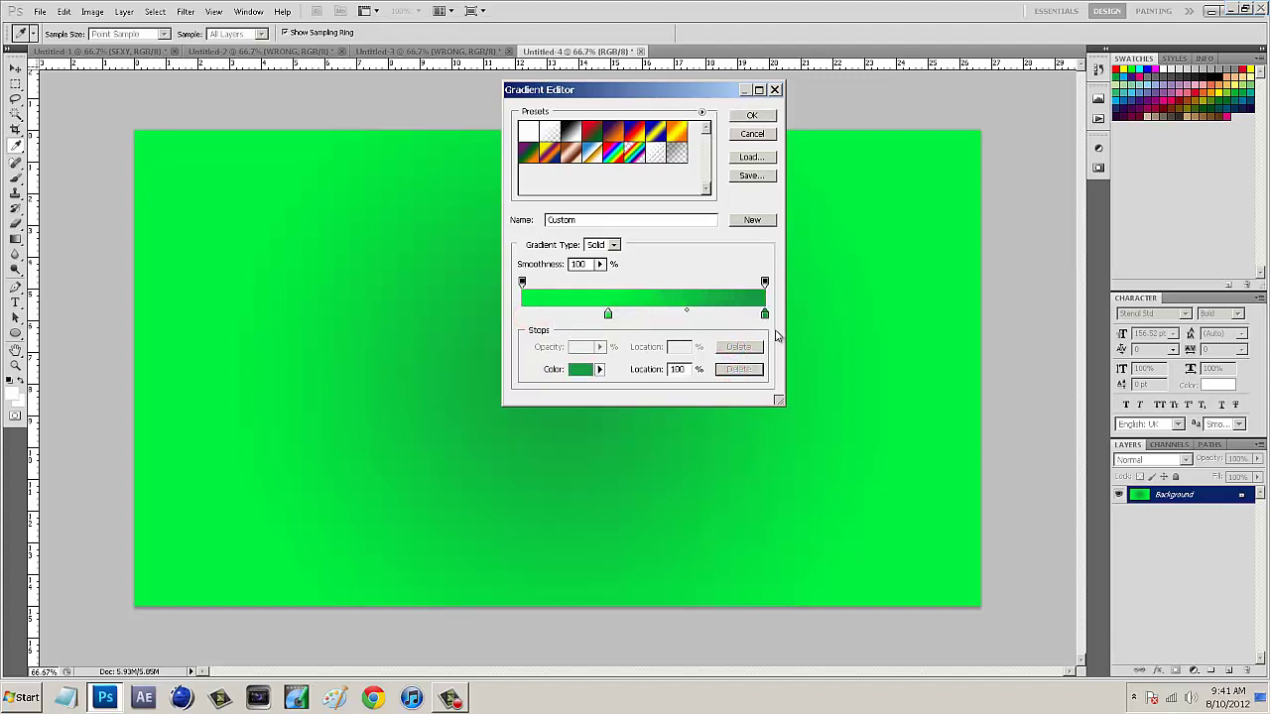
pyautogui.moveTo(608, 316); pyautogui.dragTo(605, 317)
pyautogui.click(760, 118)
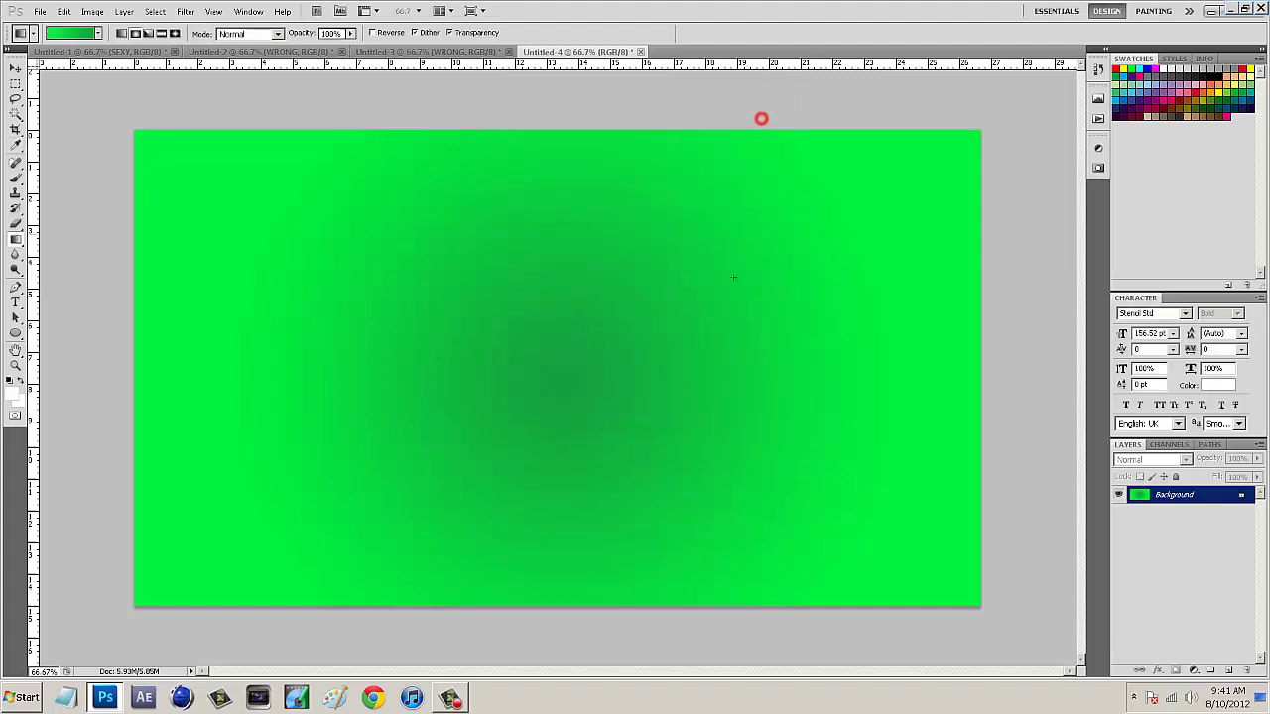
pyautogui.moveTo(562, 381)
pyautogui.mouseDown()
pyautogui.moveTo(615, 329)
pyautogui.moveTo(959, 147)
pyautogui.mouseUp()
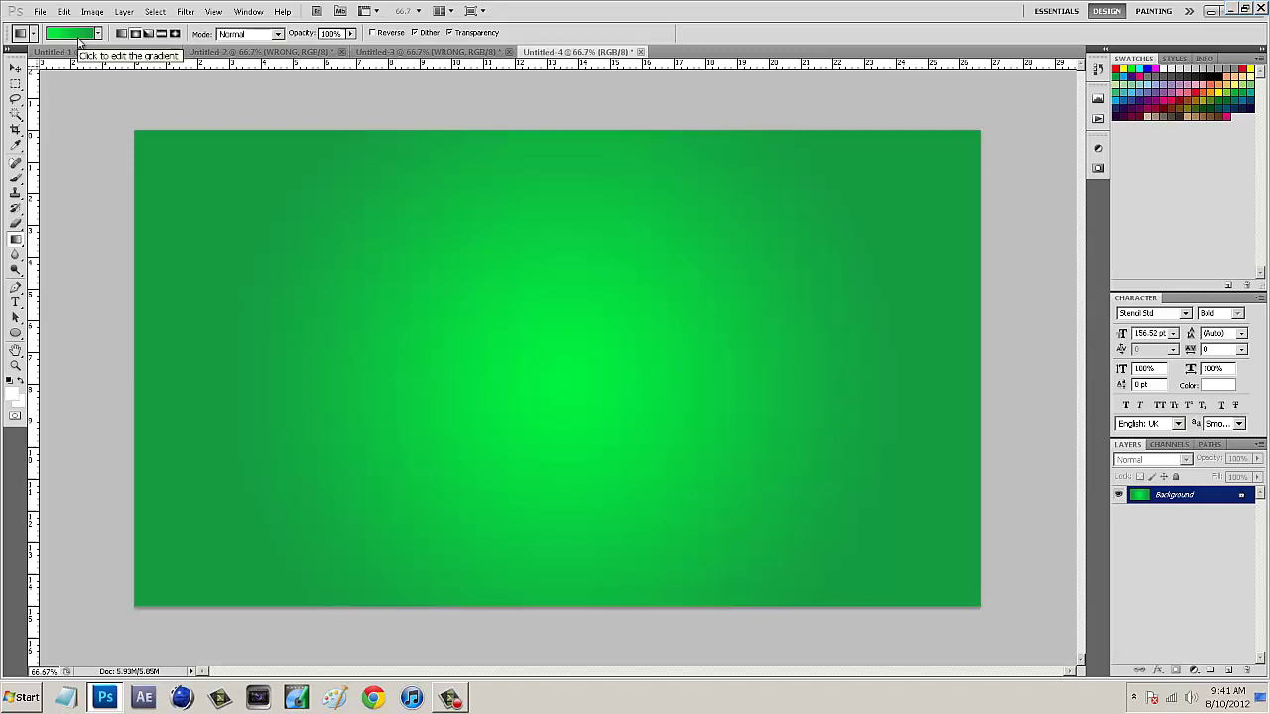
# Recolour the left gradient stop to mid grey and the right stop to dark grey (about #363636)
pyautogui.click(76, 36)
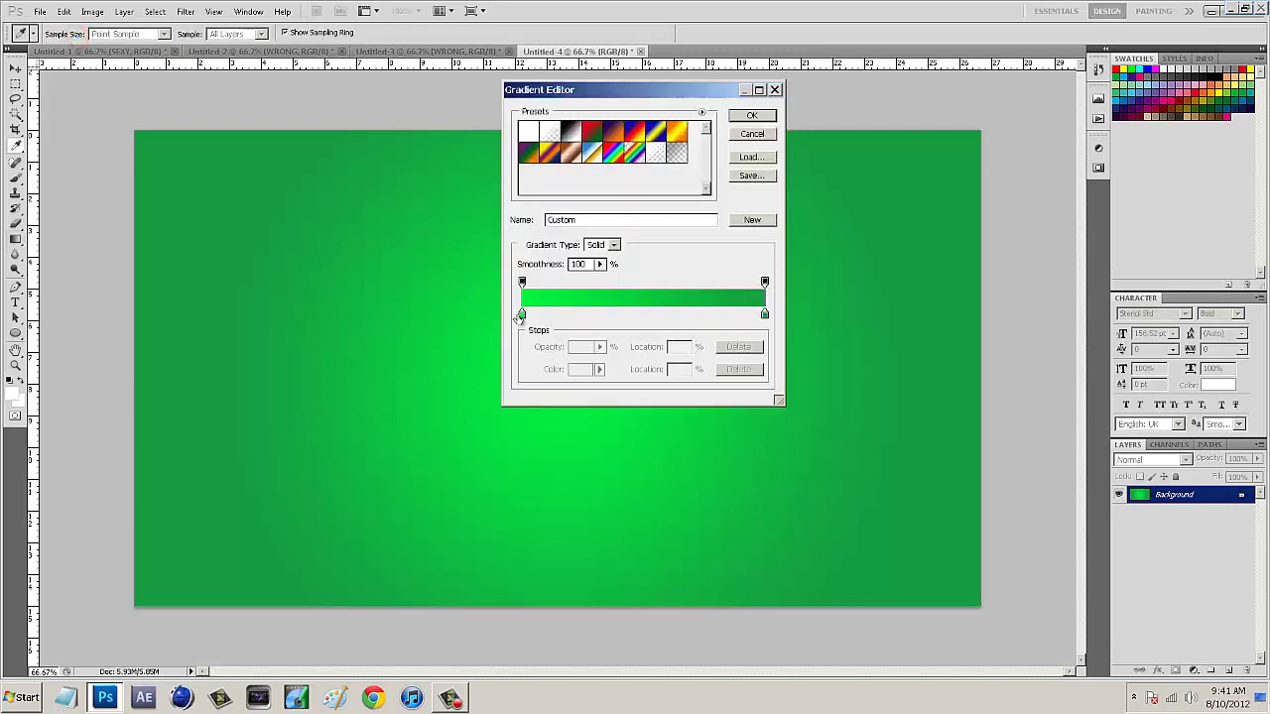
pyautogui.doubleClick(522, 315)
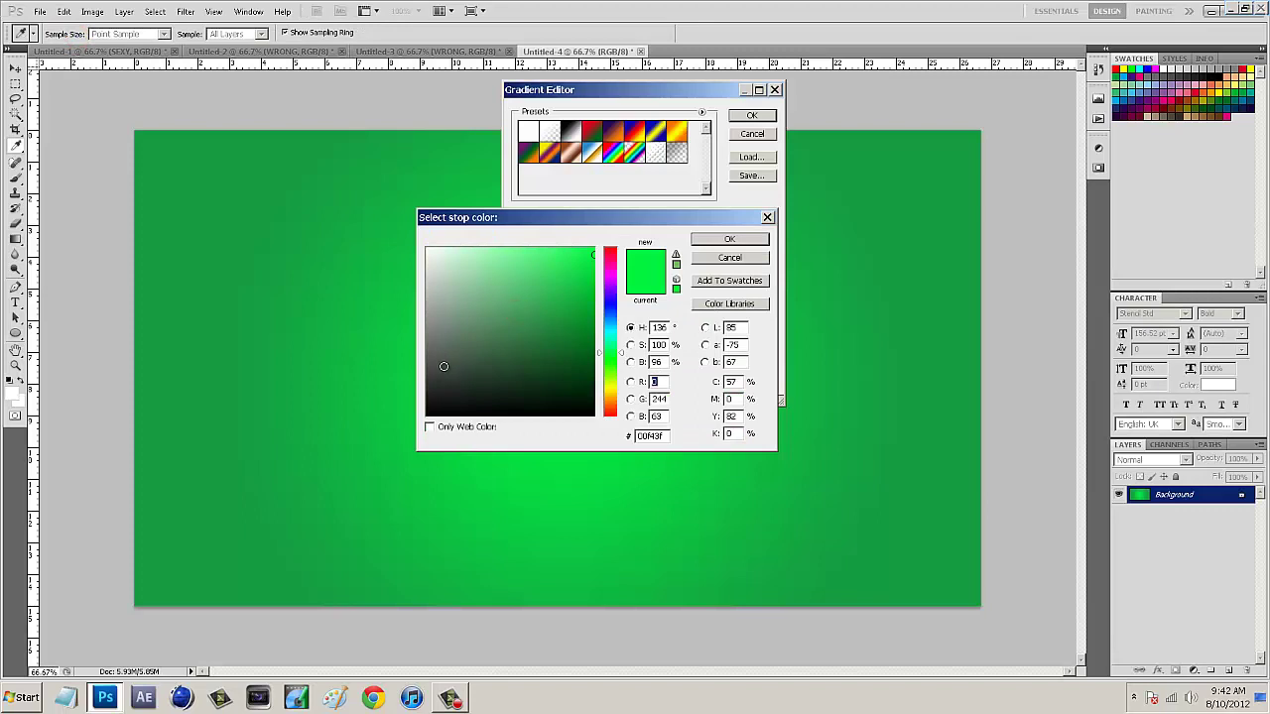
pyautogui.moveTo(438, 367); pyautogui.dragTo(381, 354)
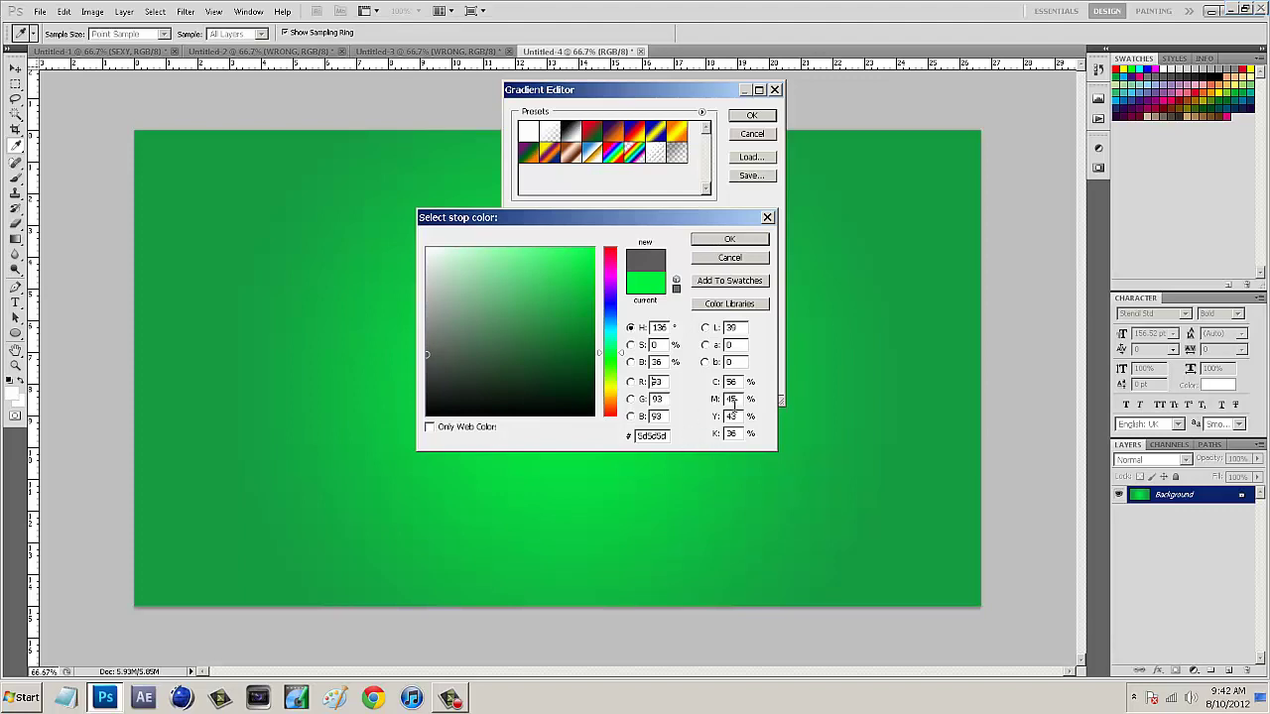
pyautogui.click(730, 239)
pyautogui.doubleClick(764, 315)
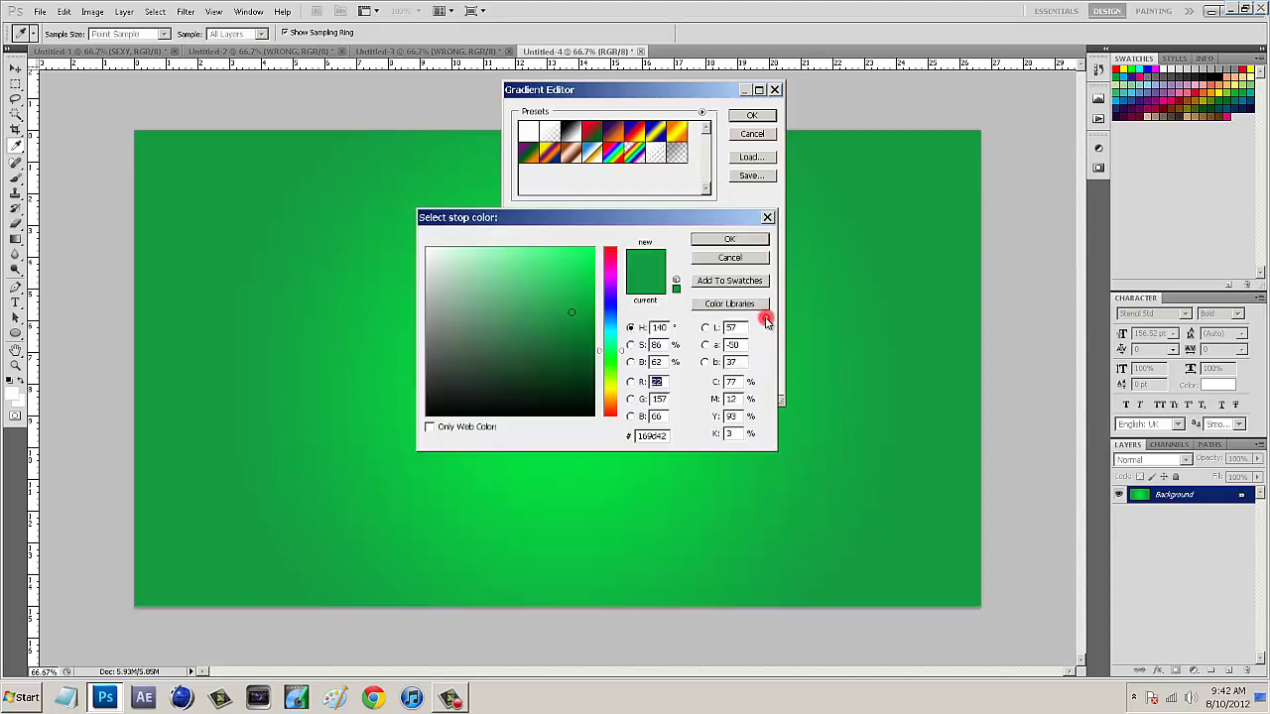
pyautogui.moveTo(467, 385); pyautogui.dragTo(369, 380)
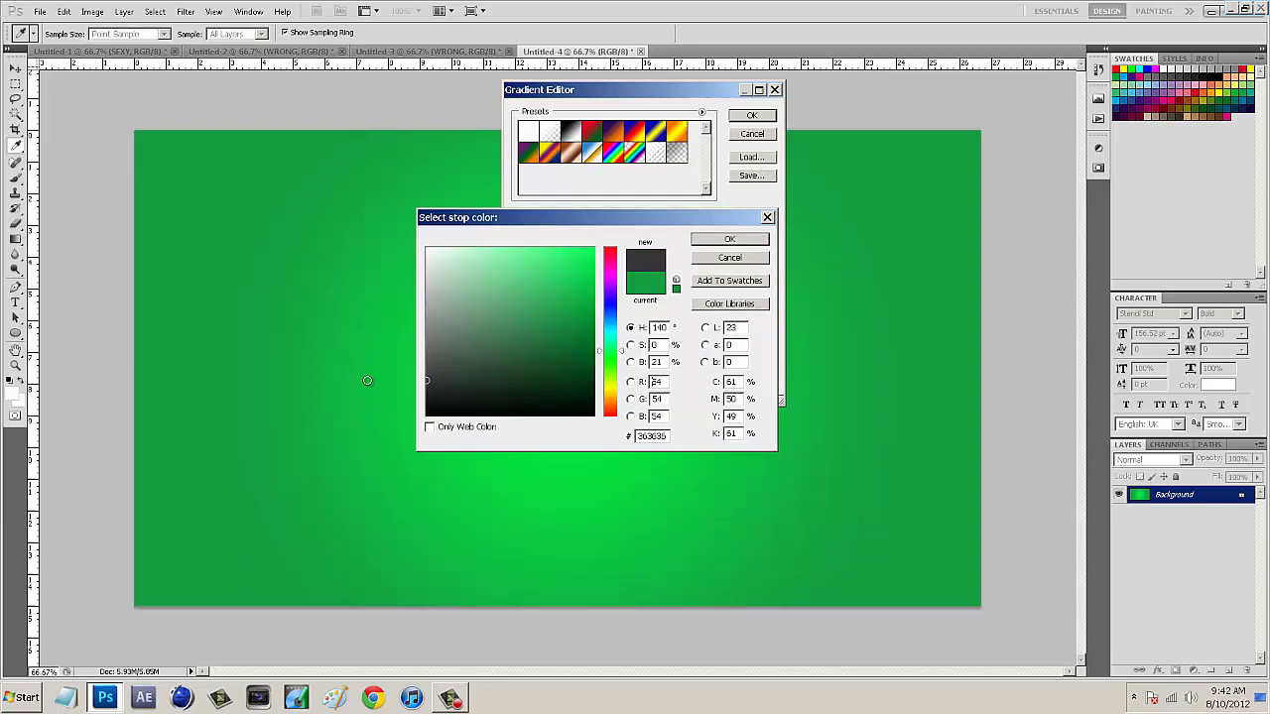
pyautogui.click(756, 241)
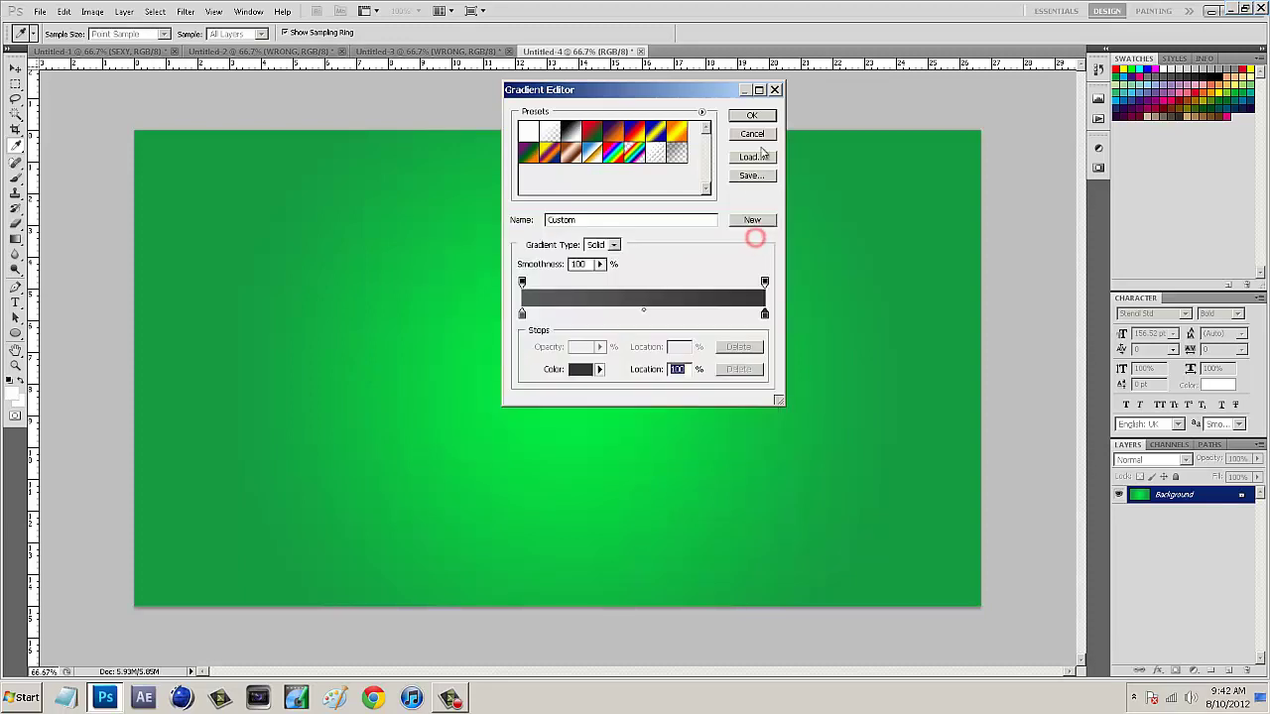
pyautogui.click(752, 115)
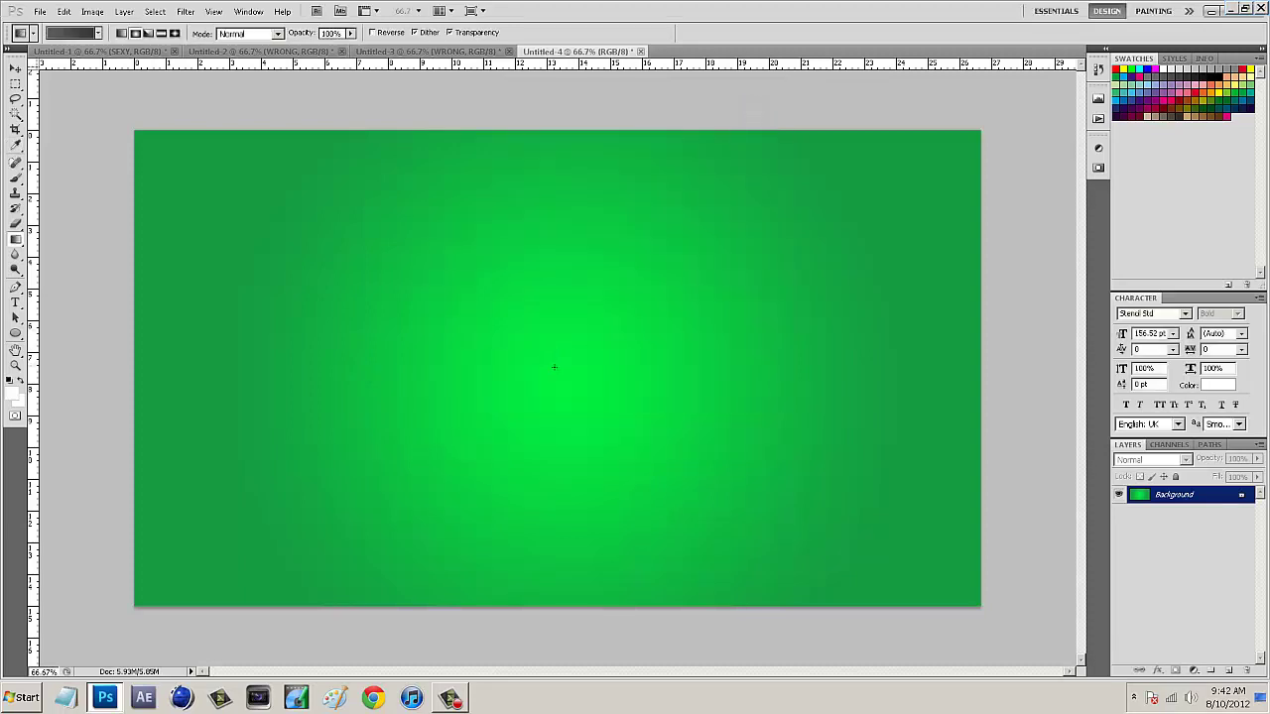
# Drag the grey radial gradient from the canvas centre toward the top-right corner, undoing a stray second drag
pyautogui.moveTo(554, 369); pyautogui.dragTo(729, 192)
pyautogui.moveTo(930, 139); pyautogui.dragTo(930, 142)
pyautogui.hotkey('ctrl', 'z')
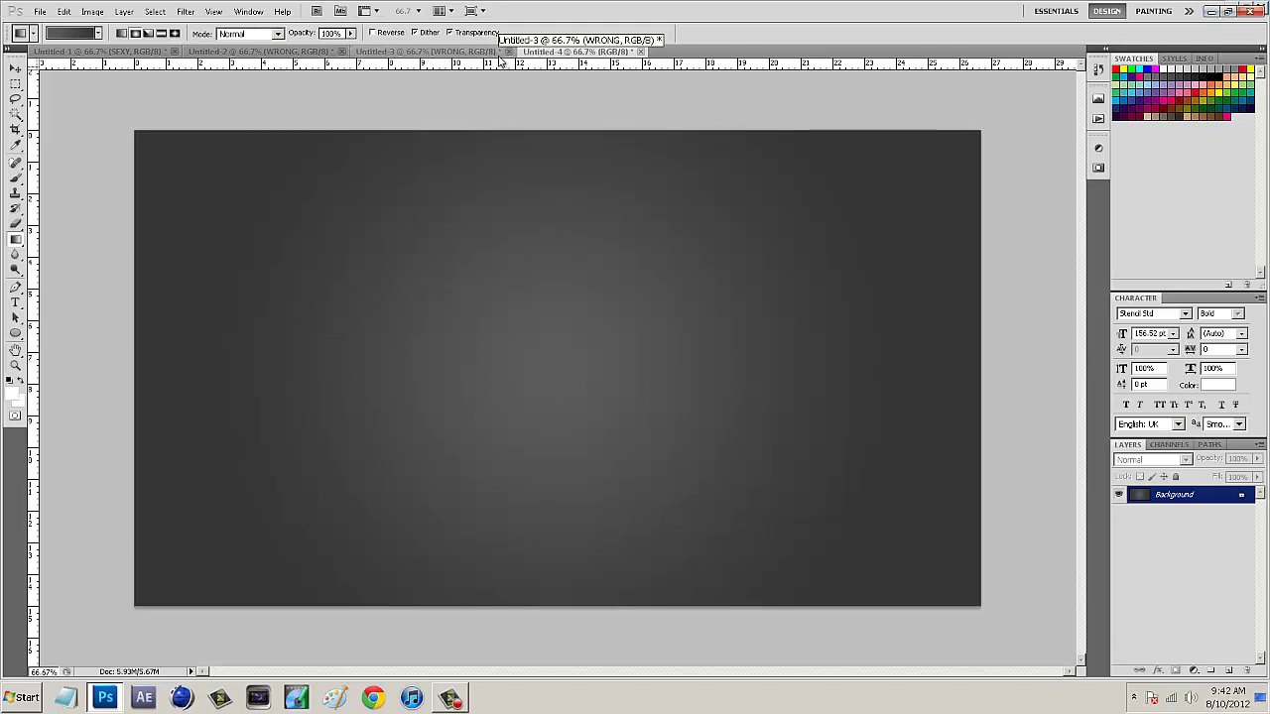
# Flip between the Untitled-3 and Untitled-2 WRONG examples, finishing on Untitled-2's grey-to-black gradient
pyautogui.click(501, 53)
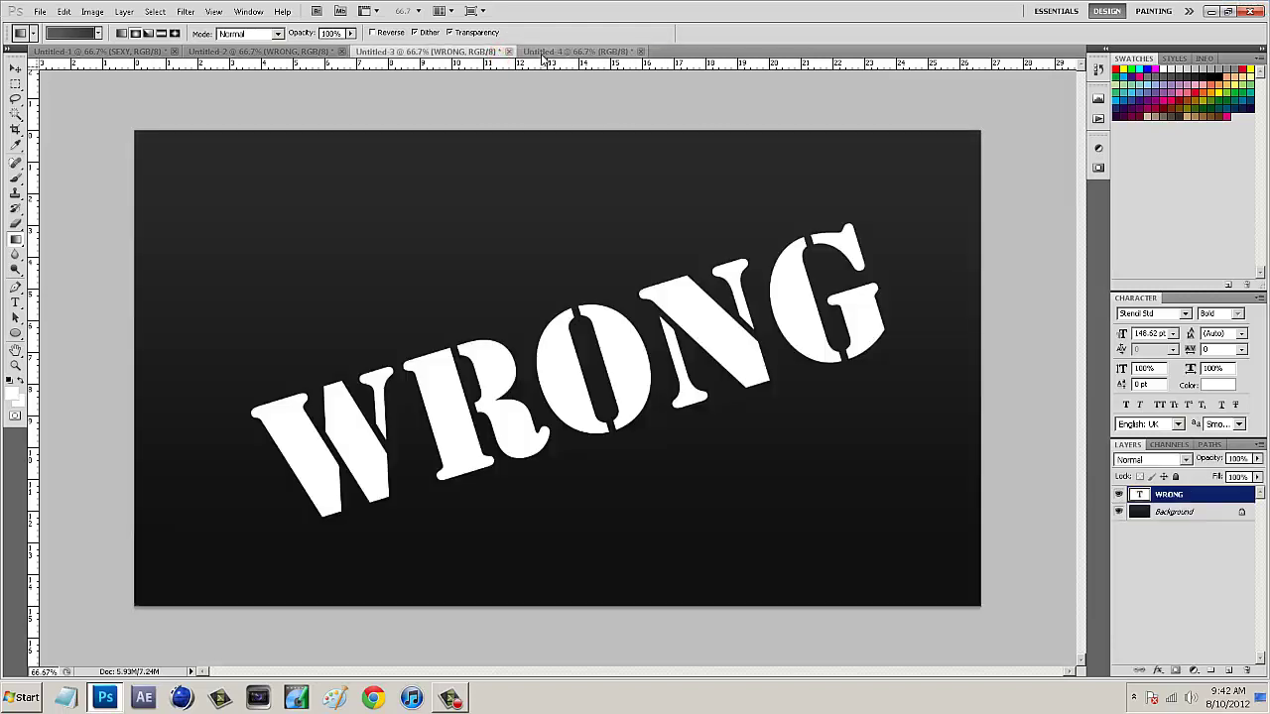
pyautogui.click(305, 53)
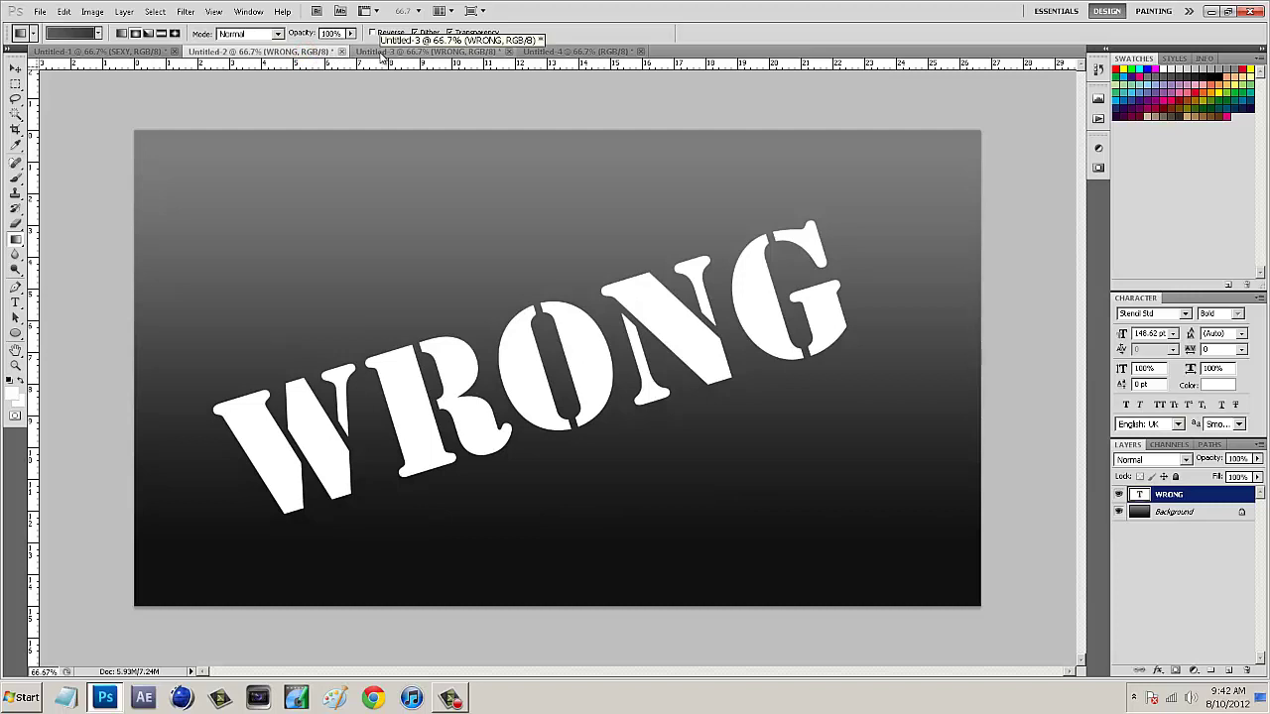
pyautogui.click(379, 53)
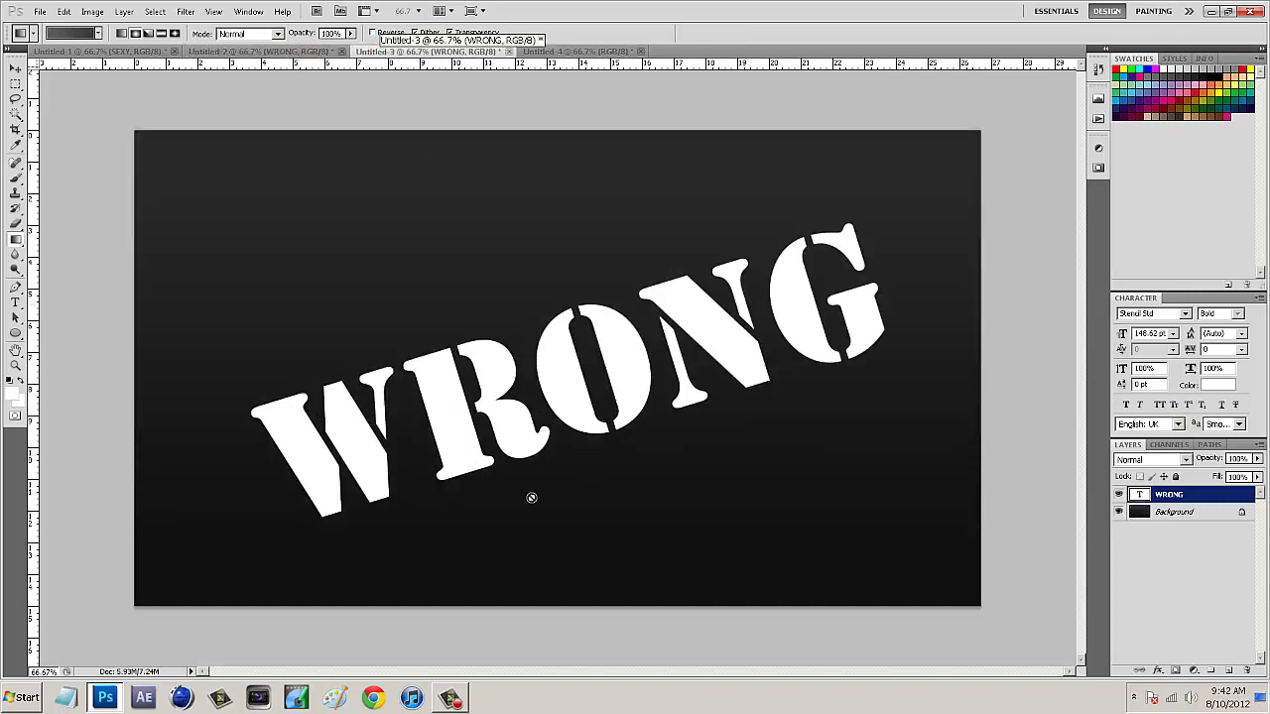
pyautogui.click(332, 49)
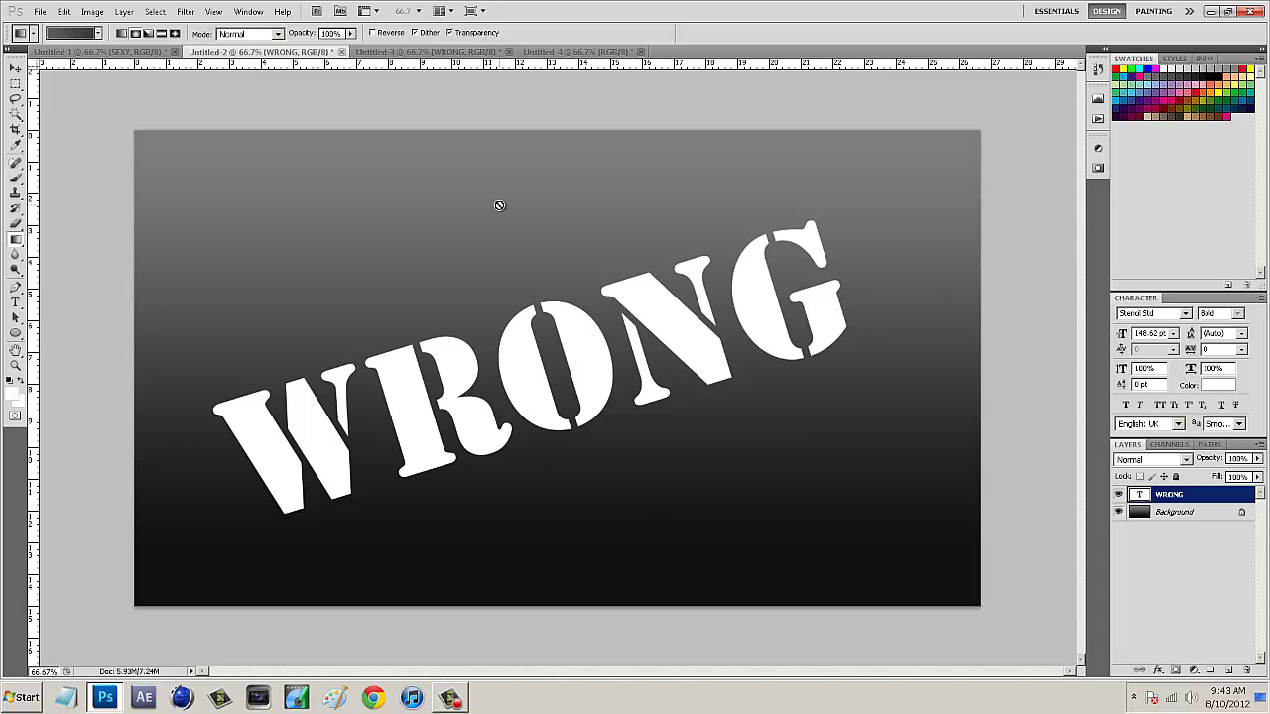
# Switch to the Untitled-1 document with white 'SEXY' stencil text over dark grey
pyautogui.click(126, 51)
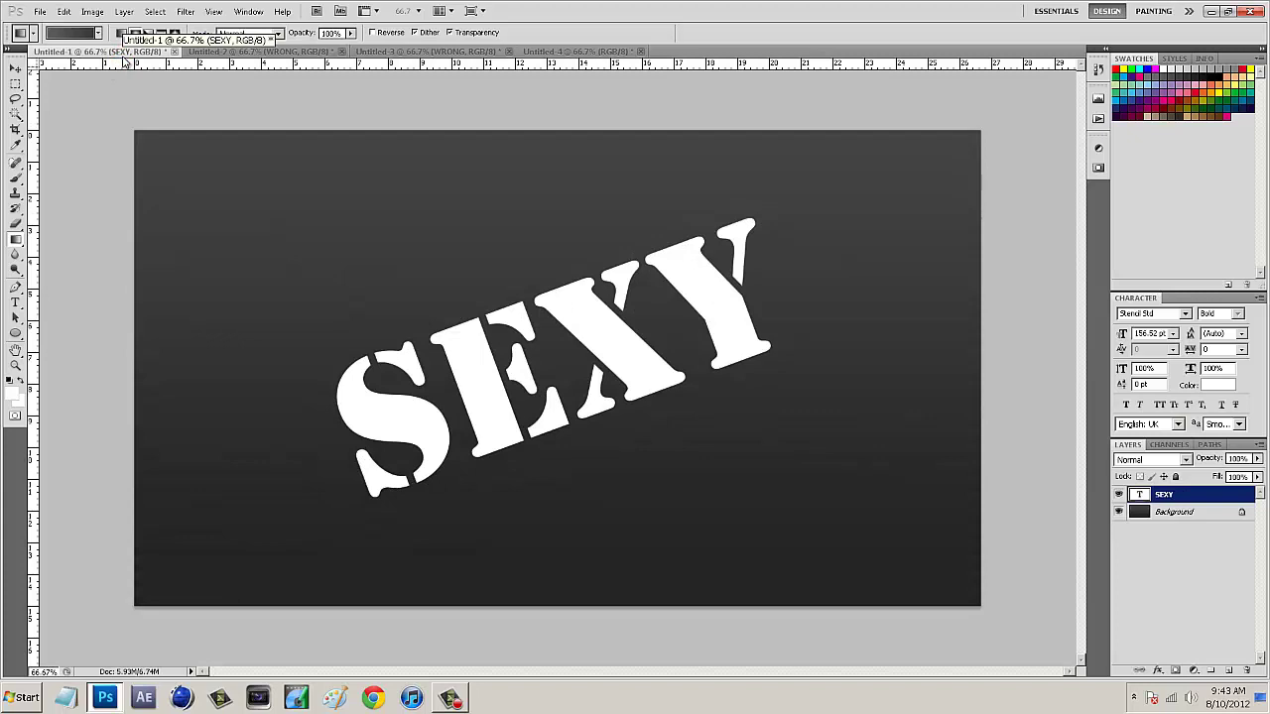